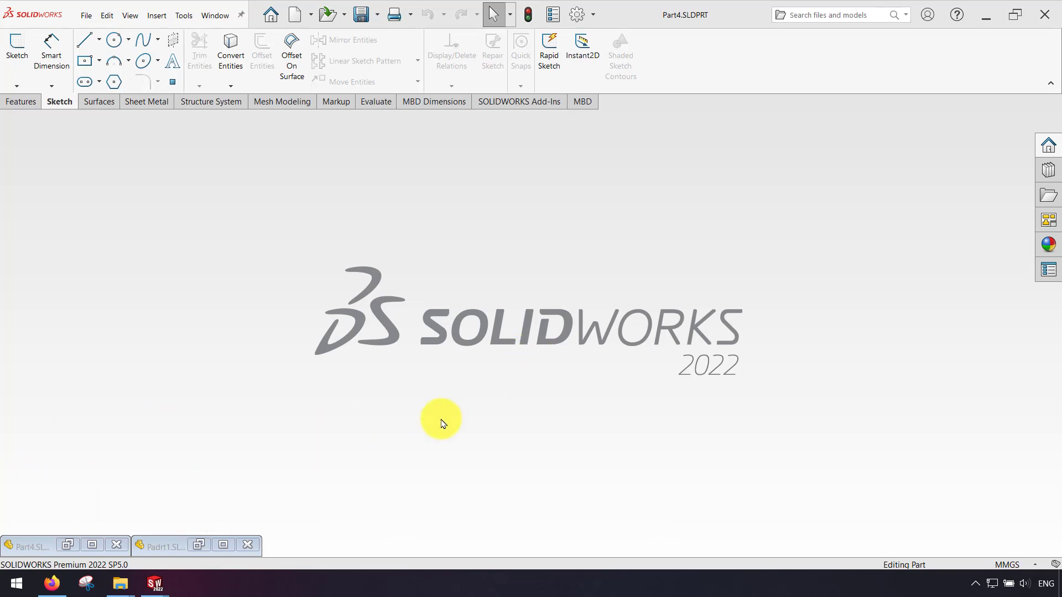
- Restore the Padrt1 block and Part4 bolt windows side by side and orbit the bolt into a 3-D view
left_click(199, 545)
left_click(66, 545)
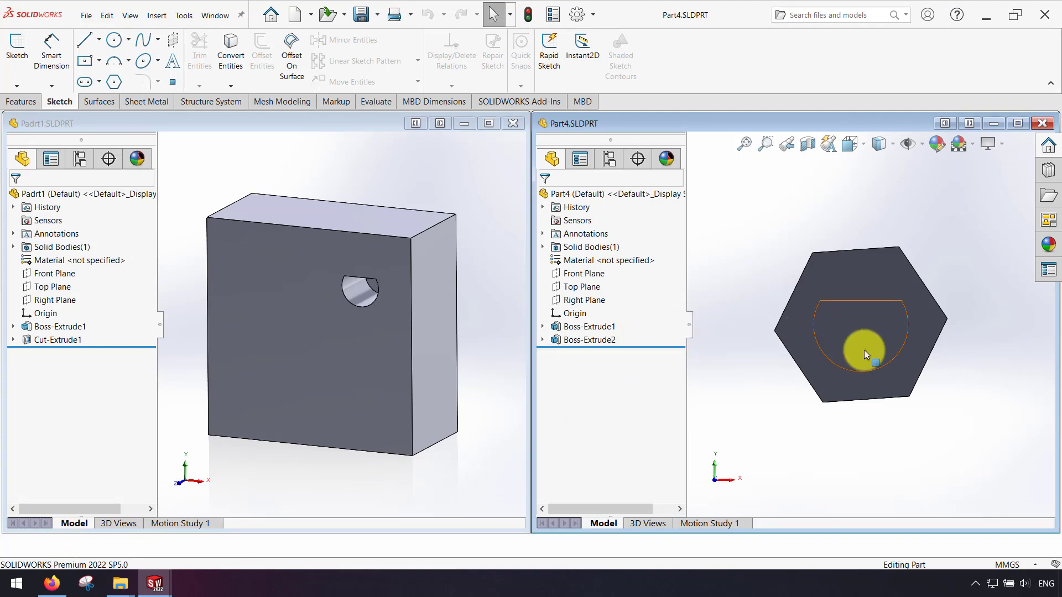
middle_click_drag(865, 356, 920, 276)
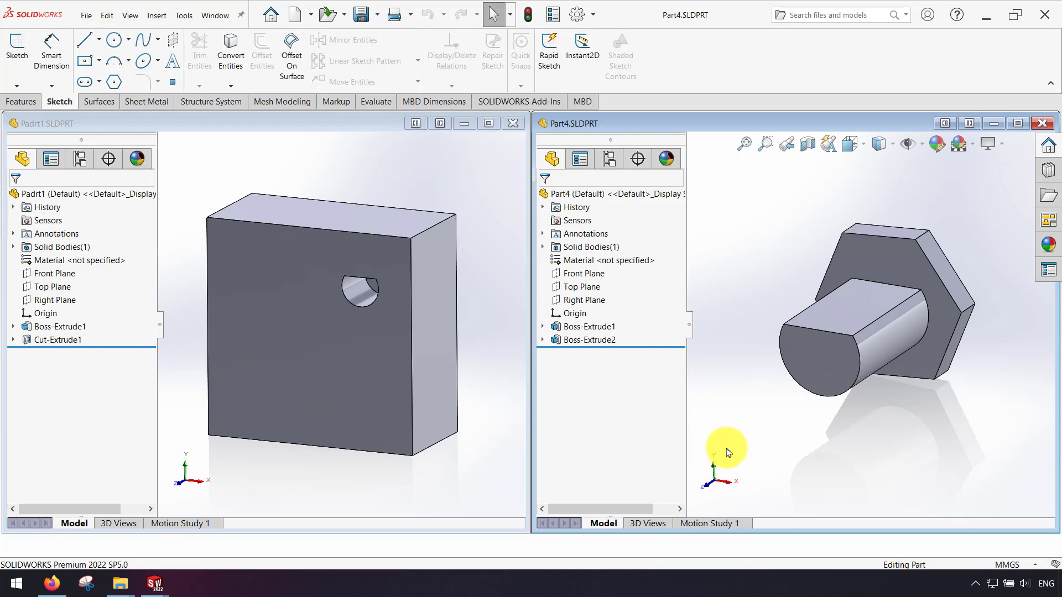
- Maximize Part4, turn it near-front, and launch Mate Reference from Reference Geometry
left_click(1018, 123)
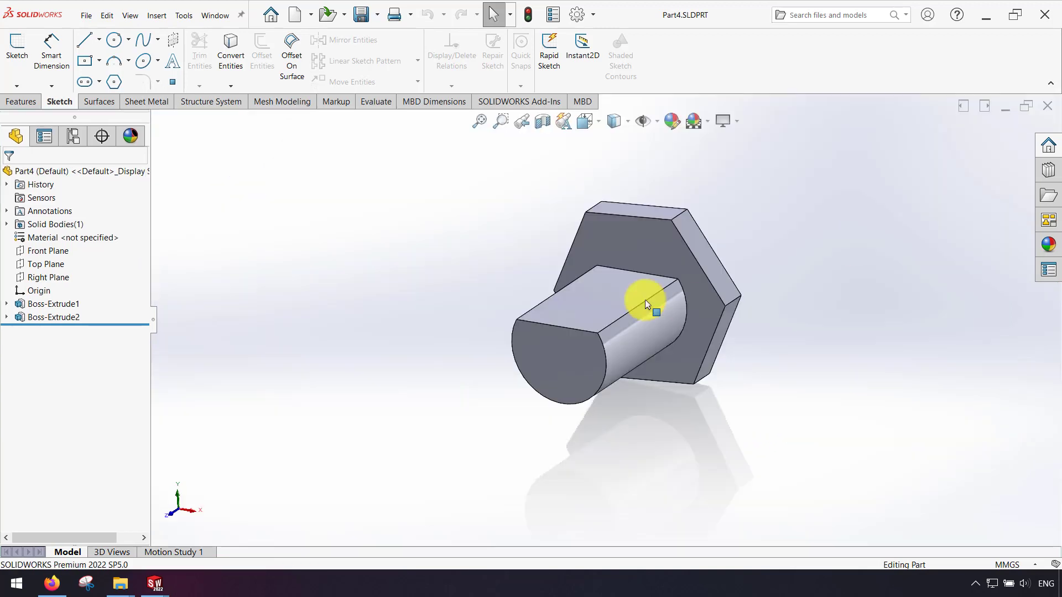
middle_click_drag(612, 315, 560, 351)
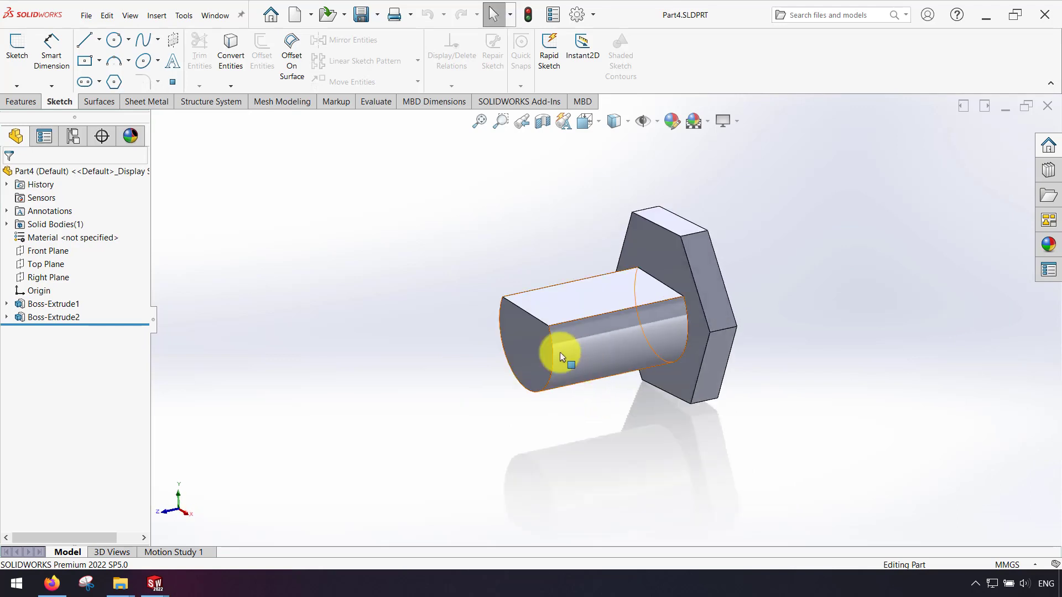
left_click(20, 102)
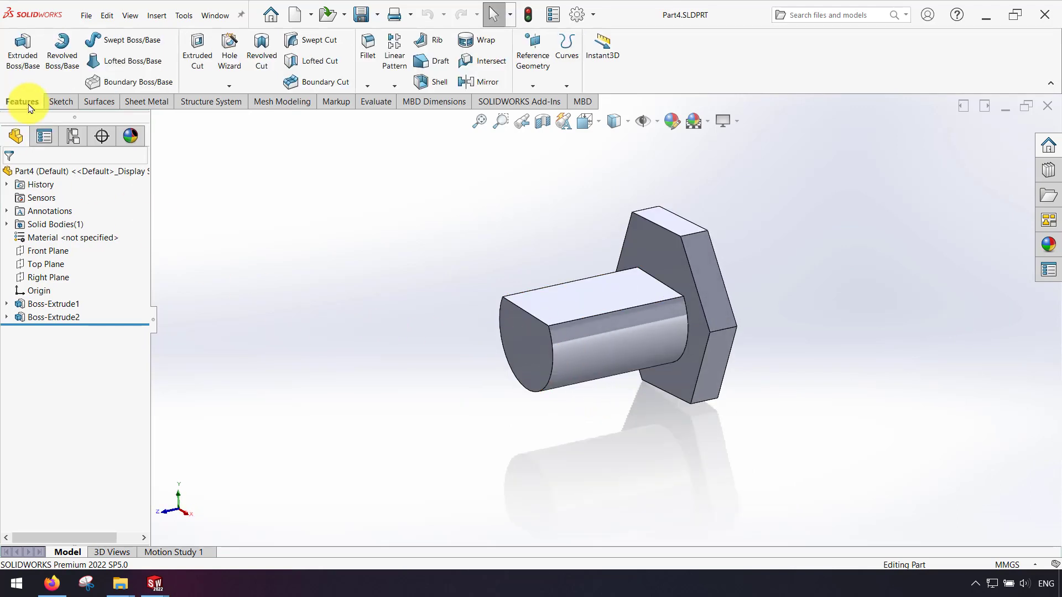
left_click(534, 86)
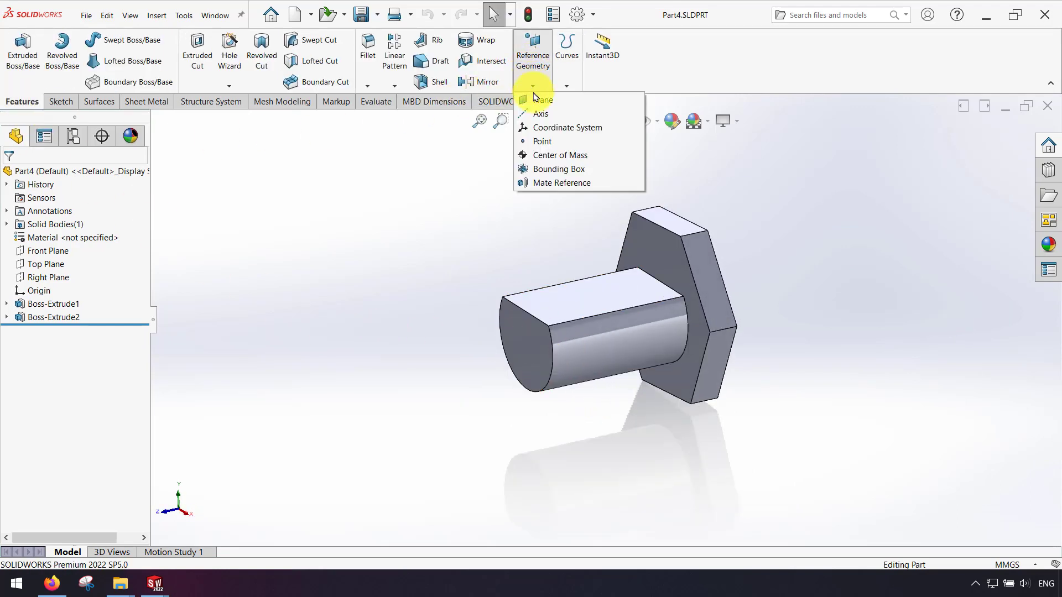
left_click(583, 184)
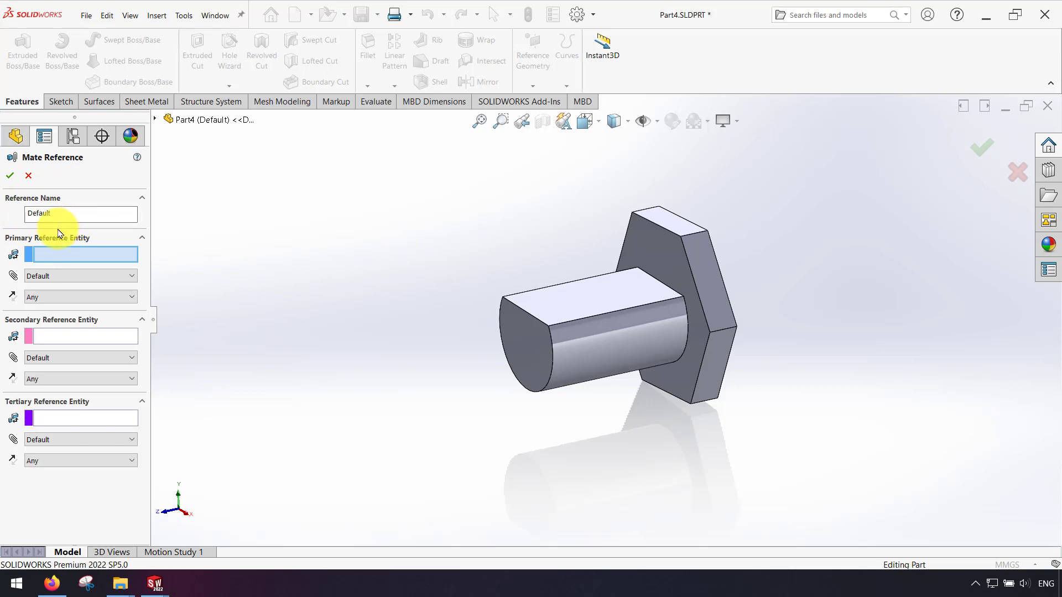
- Name the reference mate1 and set the bolt's end face as a Coincident primary reference
left_click(72, 212)
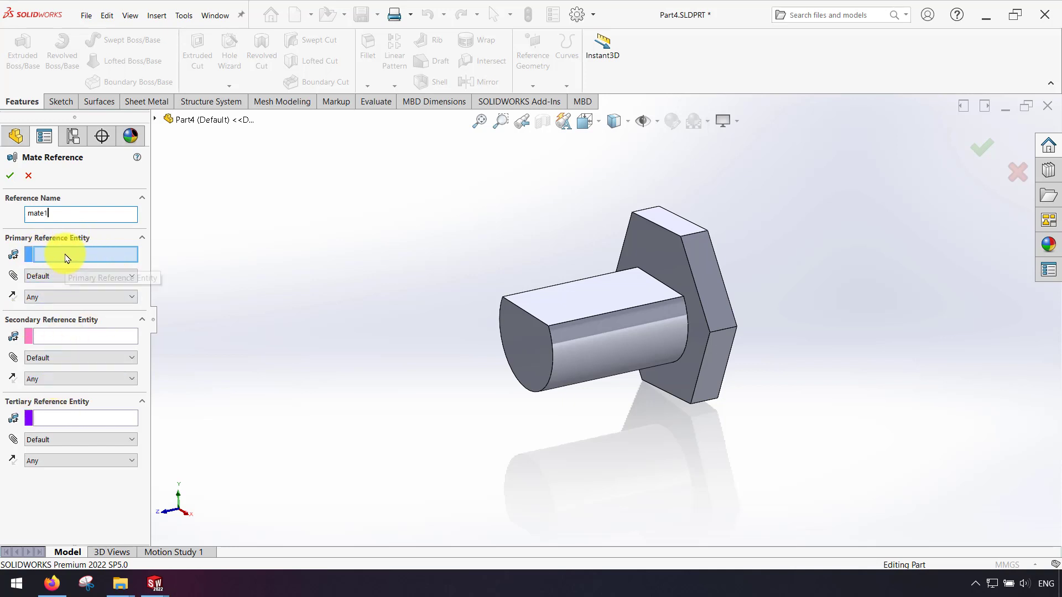
left_click(526, 347)
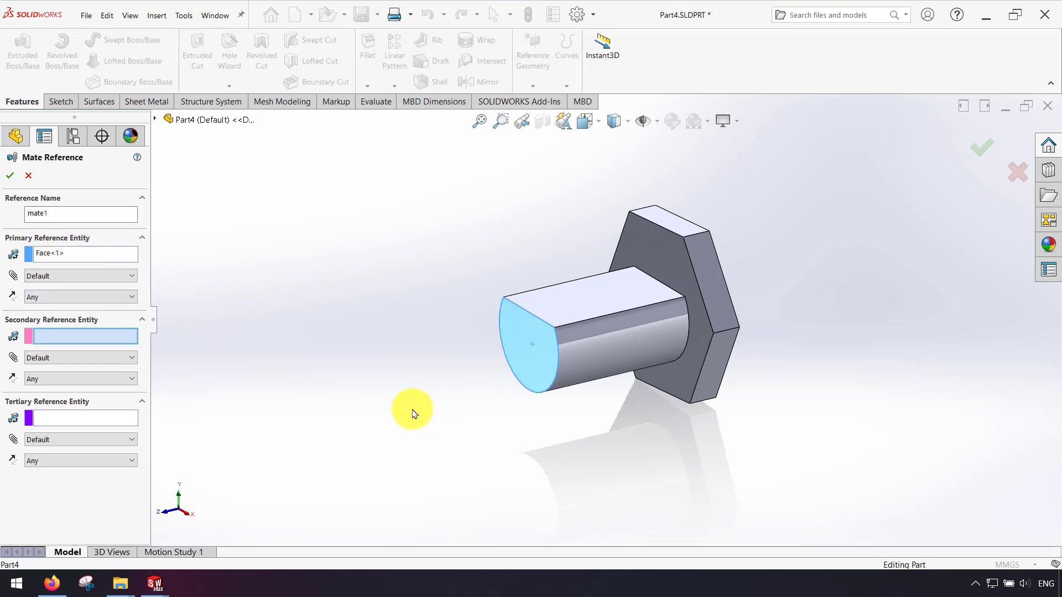
left_click(41, 277)
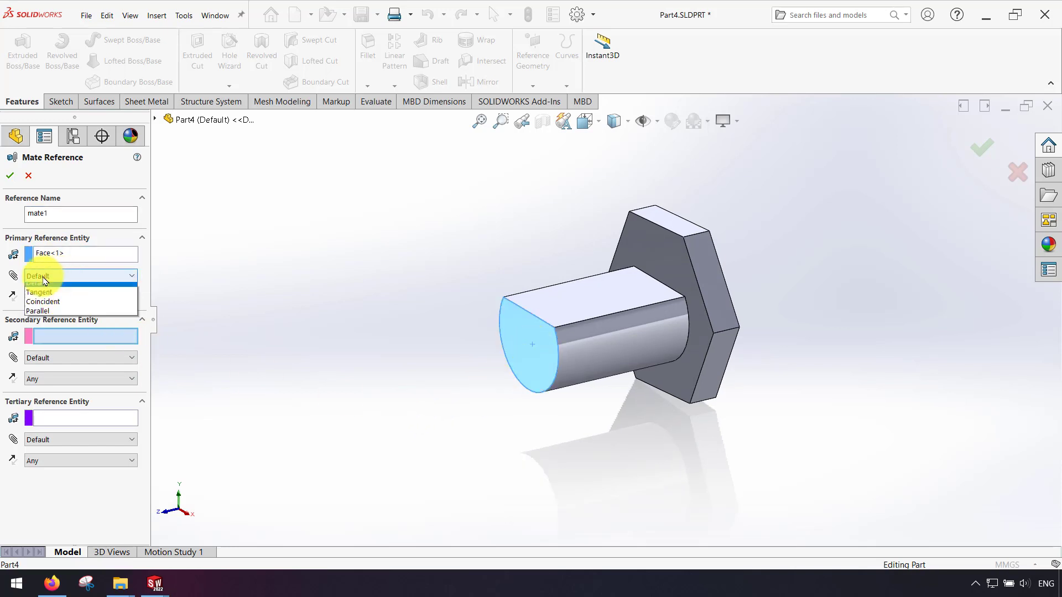
left_click(53, 307)
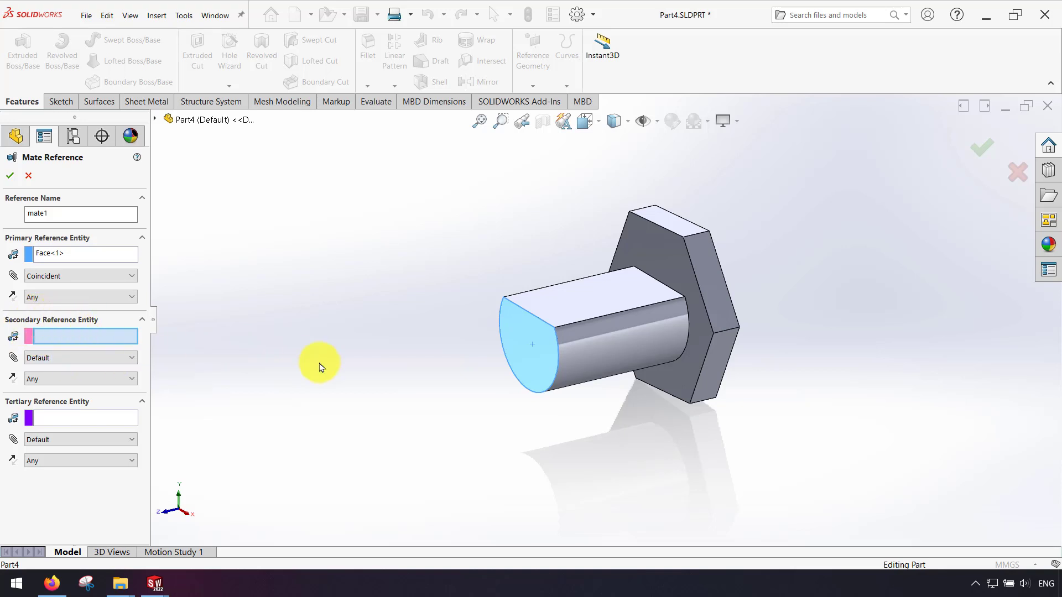
- Add the shank as Concentric secondary and hex flange face as Coincident tertiary reference, then confirm
left_click(597, 351)
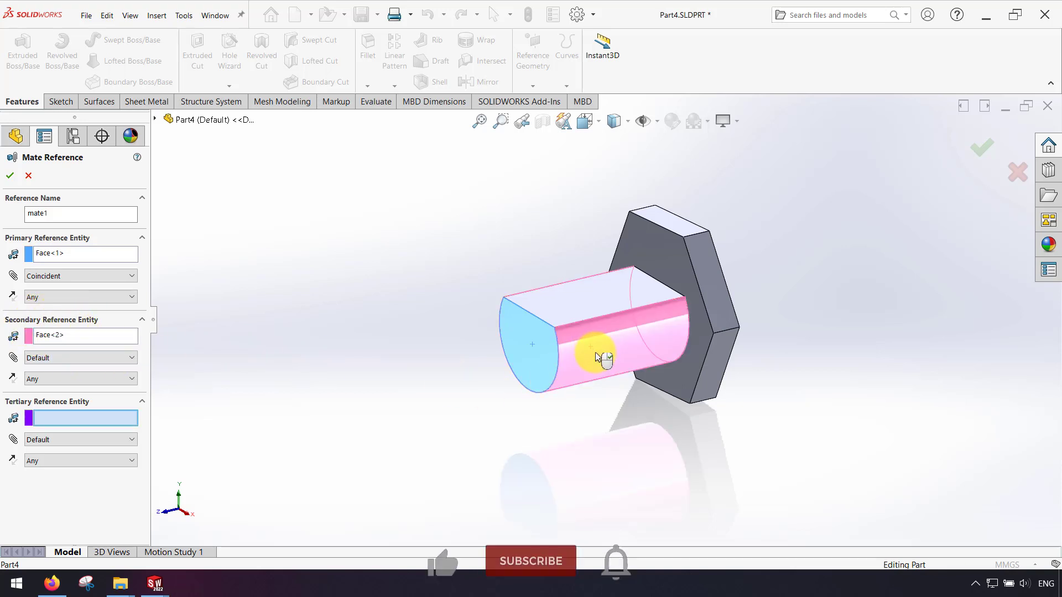
left_click(55, 366)
left_click(41, 378)
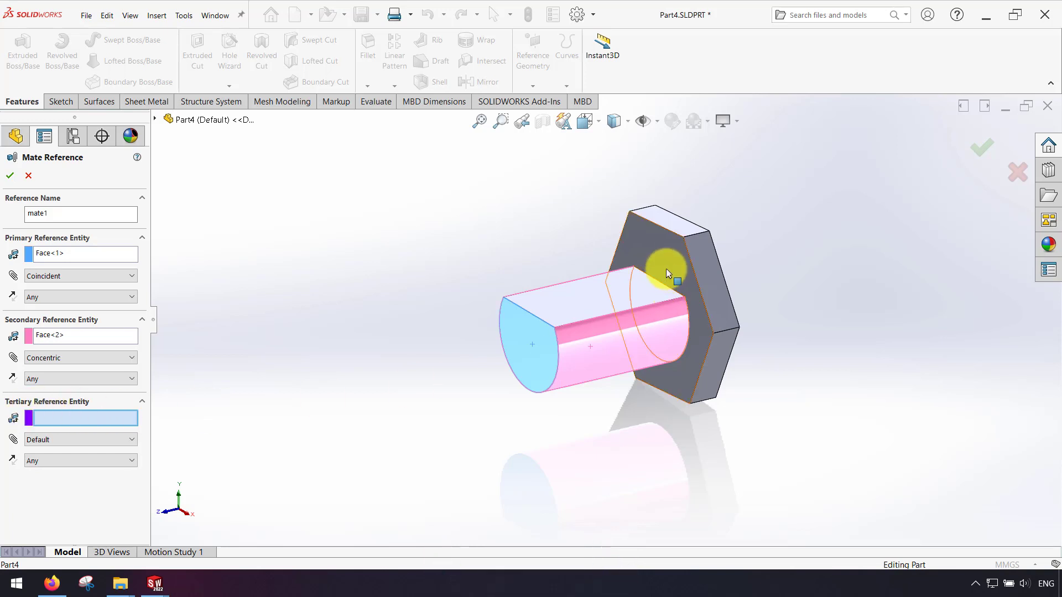
left_click(667, 249)
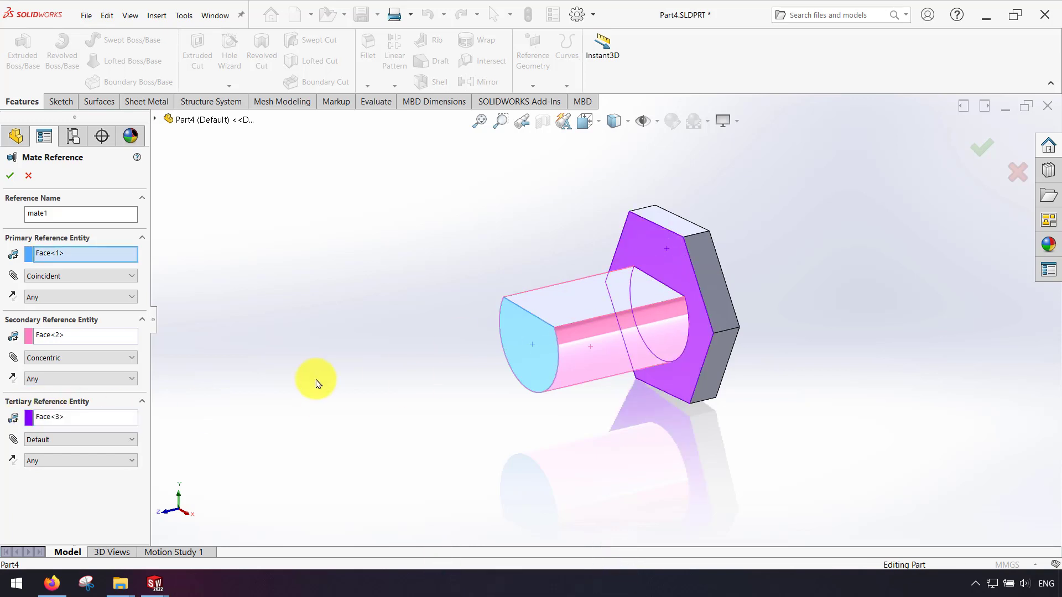
left_click(73, 442)
left_click(48, 460)
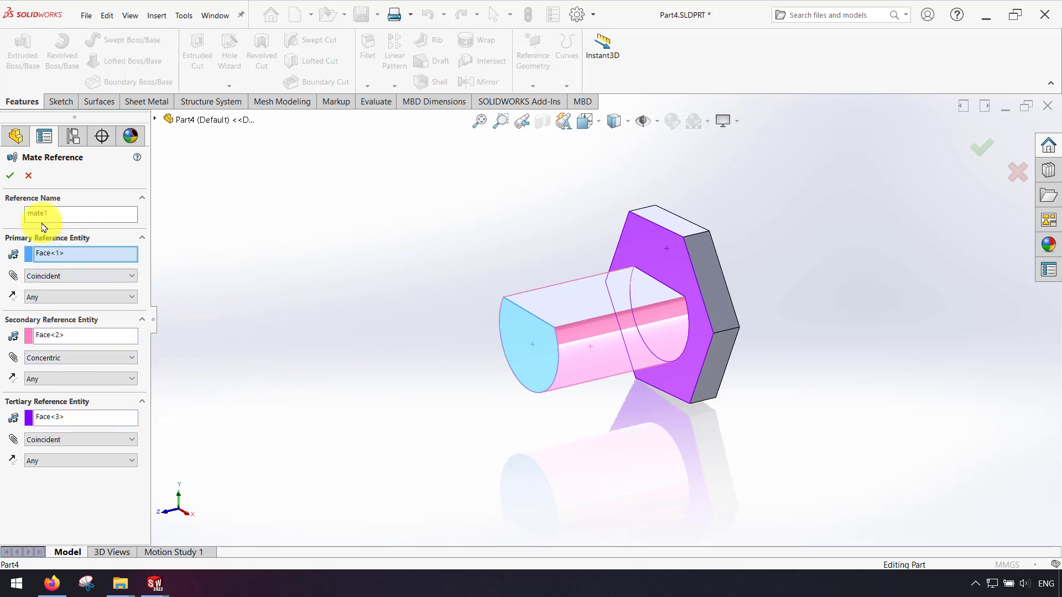
left_click(10, 175)
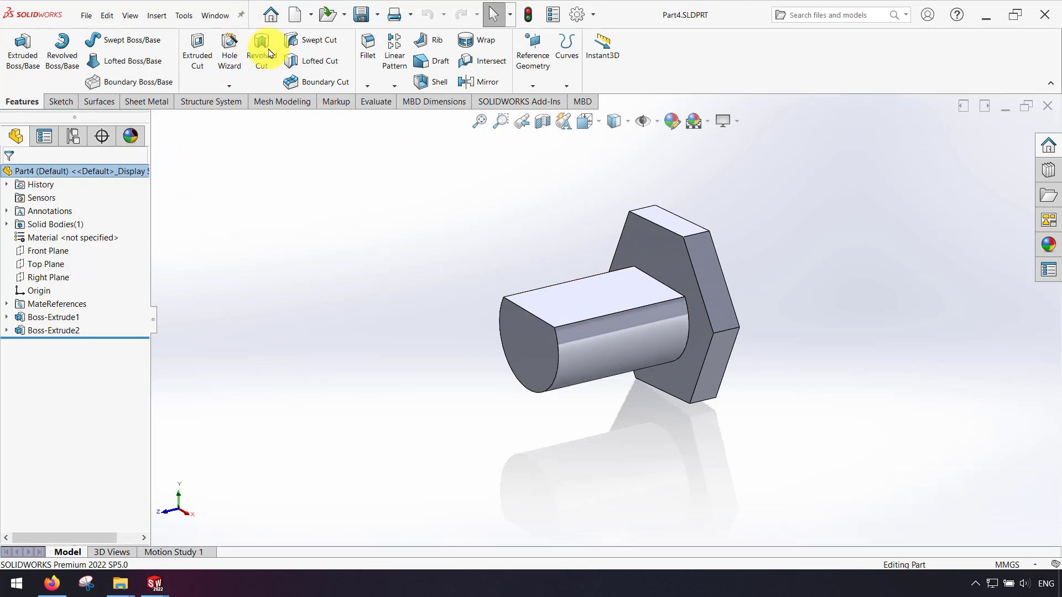
- Bring Part4.SLDPRT to the front from the Window document list
left_click(215, 15)
left_click(246, 143)
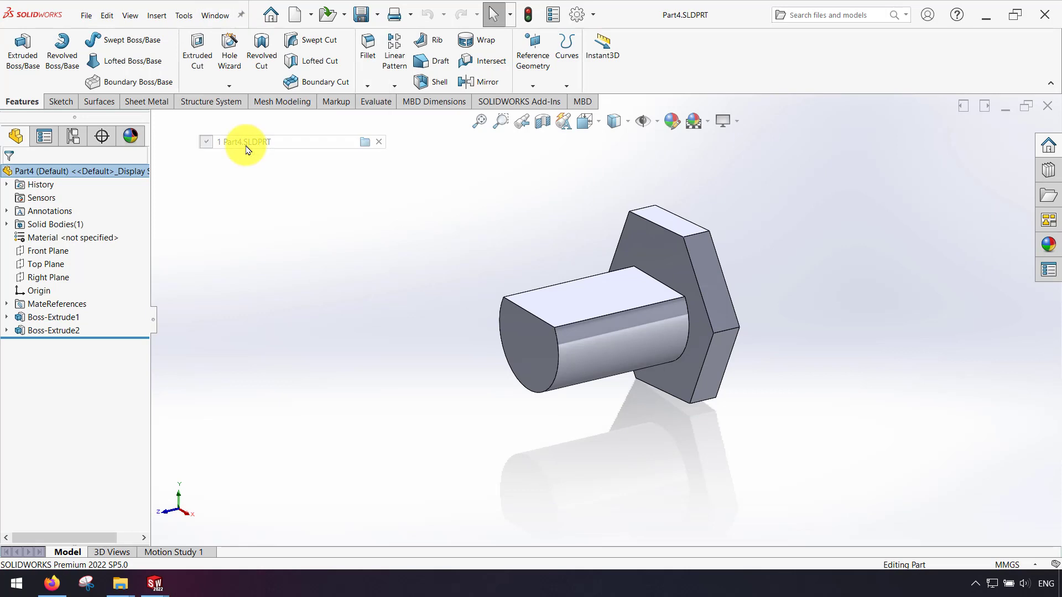
- Switch to Padrt1.SLDPRT, turn the block toward its hole, and start a Mate Reference on it
left_click(214, 15)
left_click(246, 156)
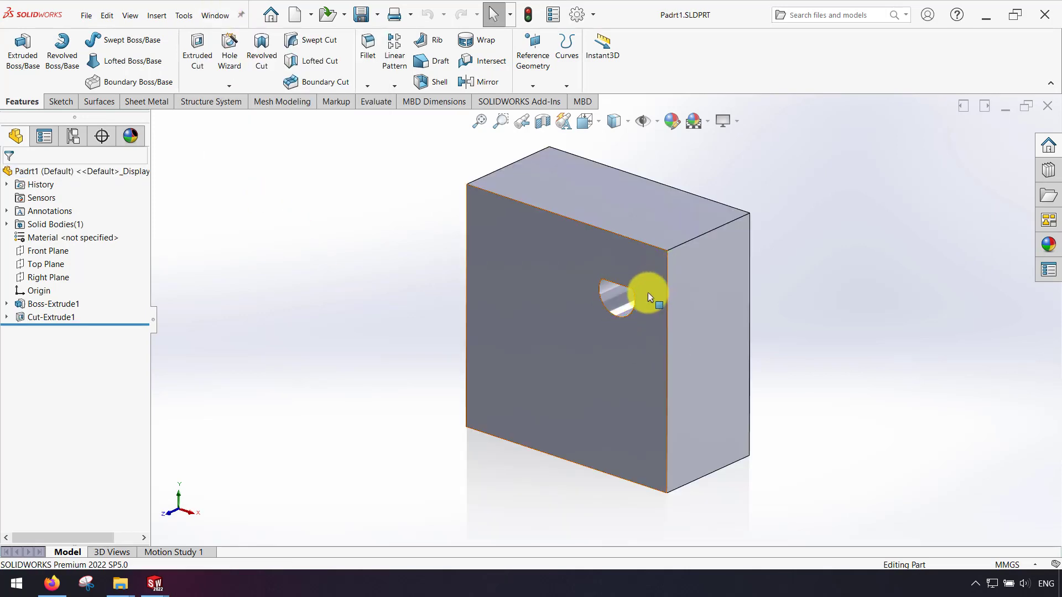
middle_click_drag(545, 308, 492, 161)
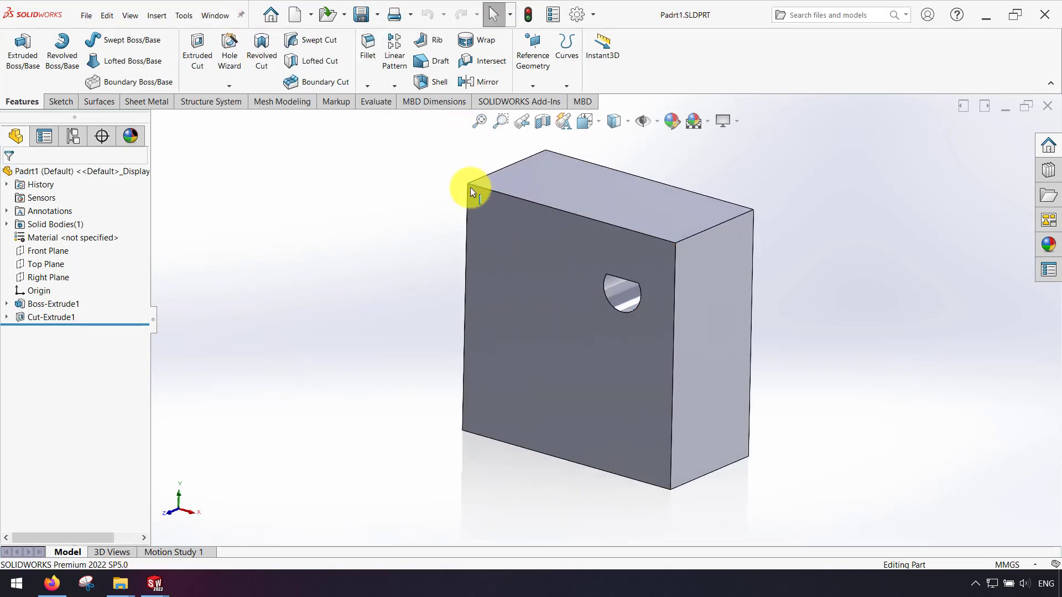
middle_click_drag(540, 320, 526, 348)
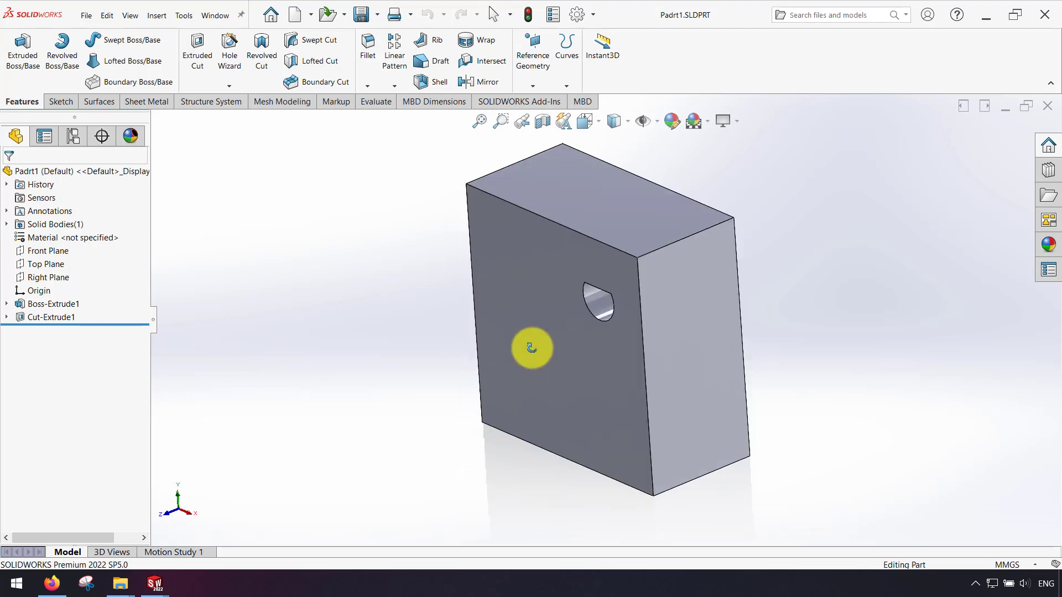
left_click(532, 65)
left_click(539, 185)
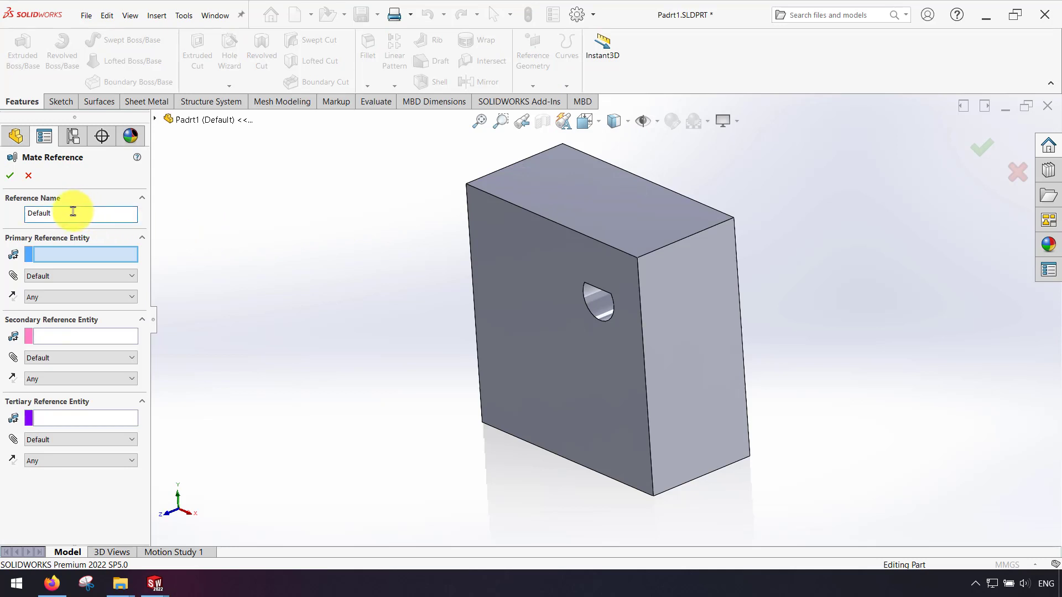
- Name the block's reference mate1 with a Coincident hole-end face and Concentric hole wall
double_click(39, 214)
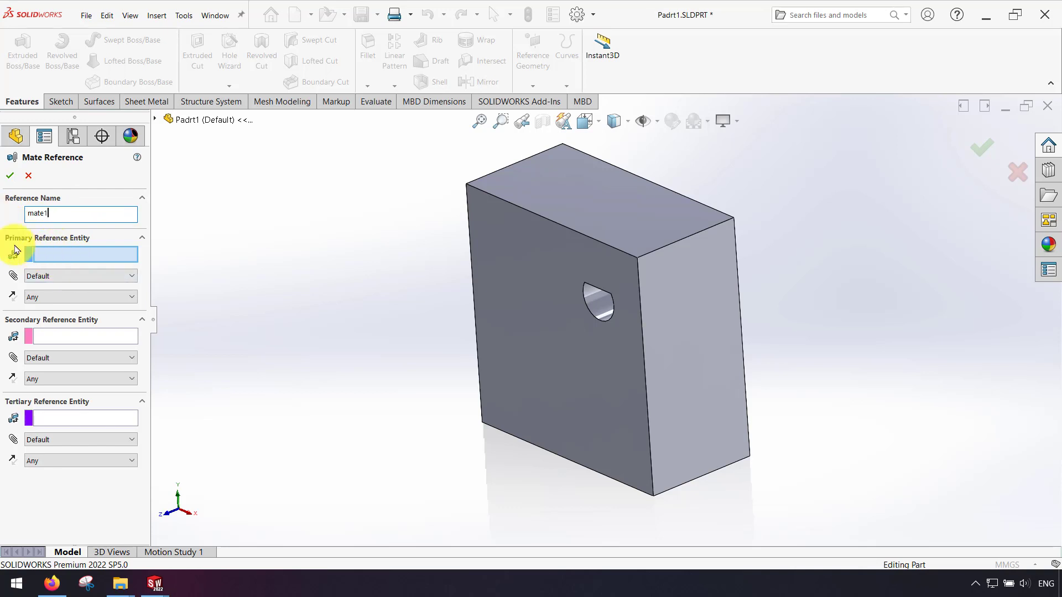
middle_click_drag(342, 370, 673, 288)
left_click(673, 288)
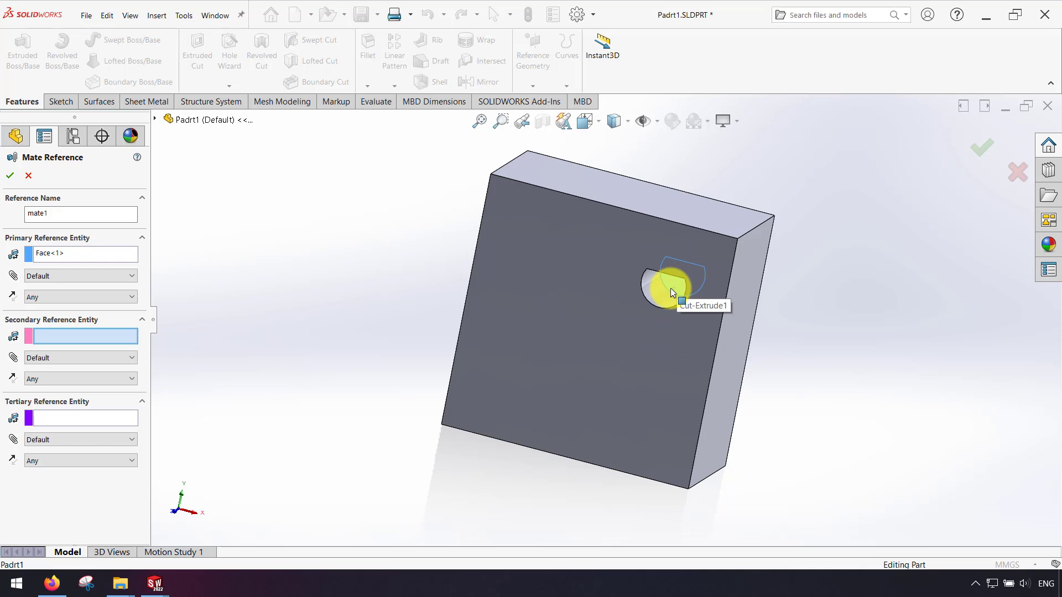
left_click(44, 276)
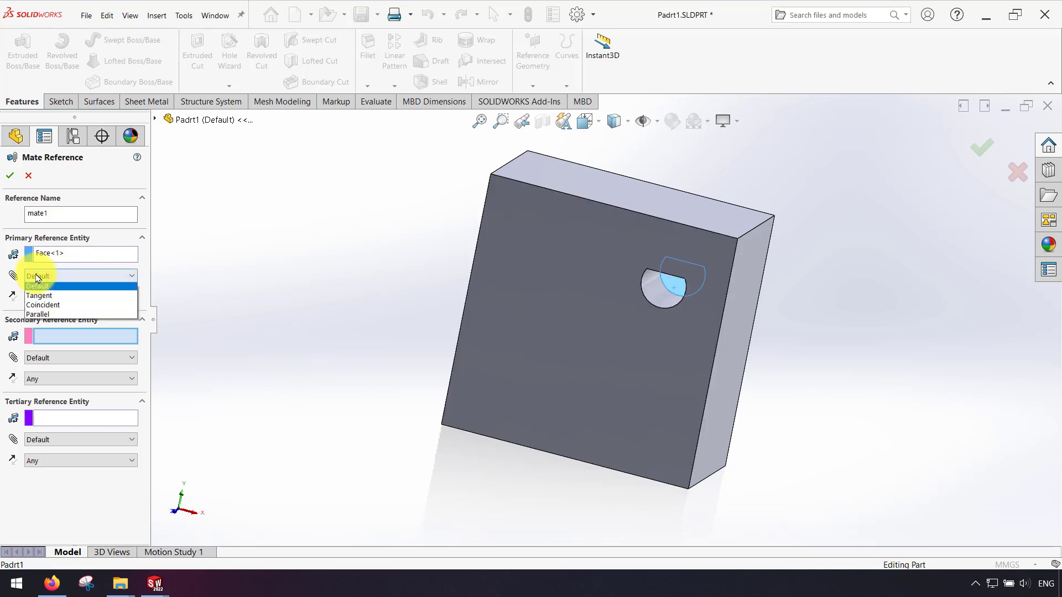
left_click(51, 307)
middle_click_drag(578, 235, 566, 220)
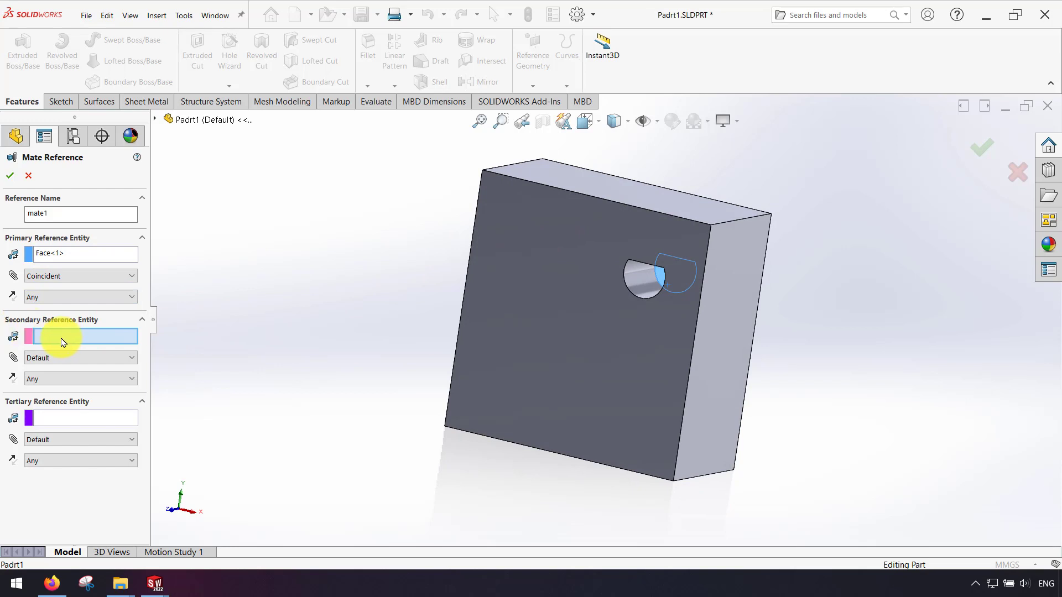
left_click(641, 284)
left_click(67, 358)
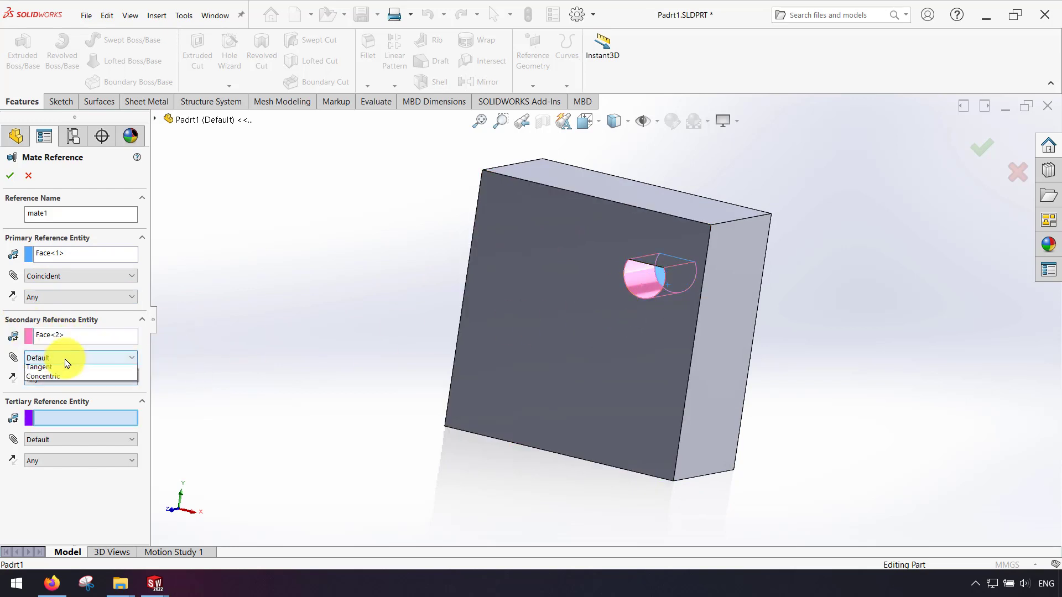
left_click(62, 389)
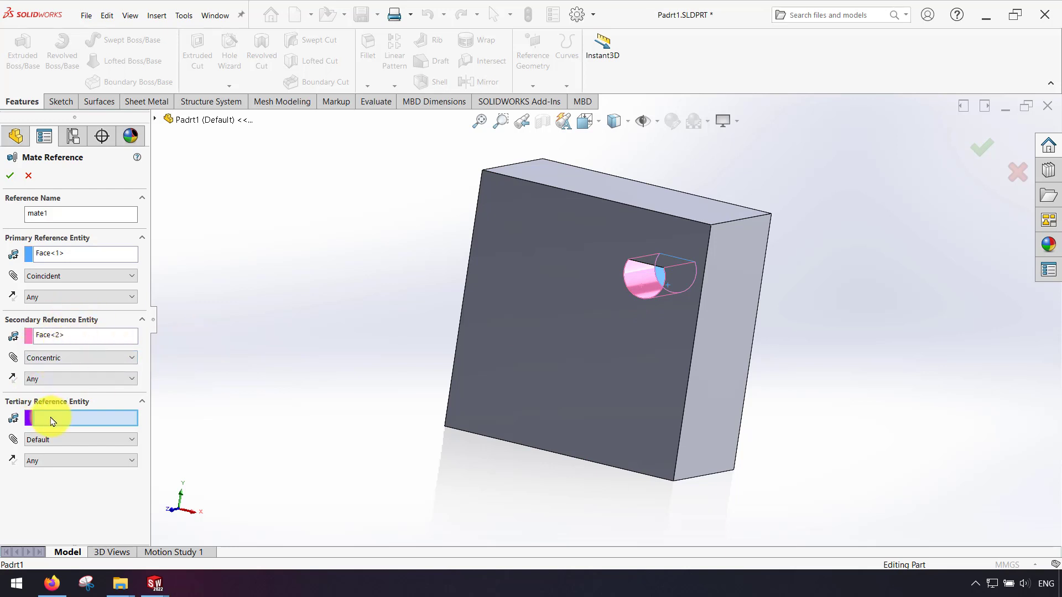
- Add the block's large front face as a Coincident third reference and confirm mate1
middle_click_drag(109, 417, 309, 379)
scroll(660, 307, "down", 3)
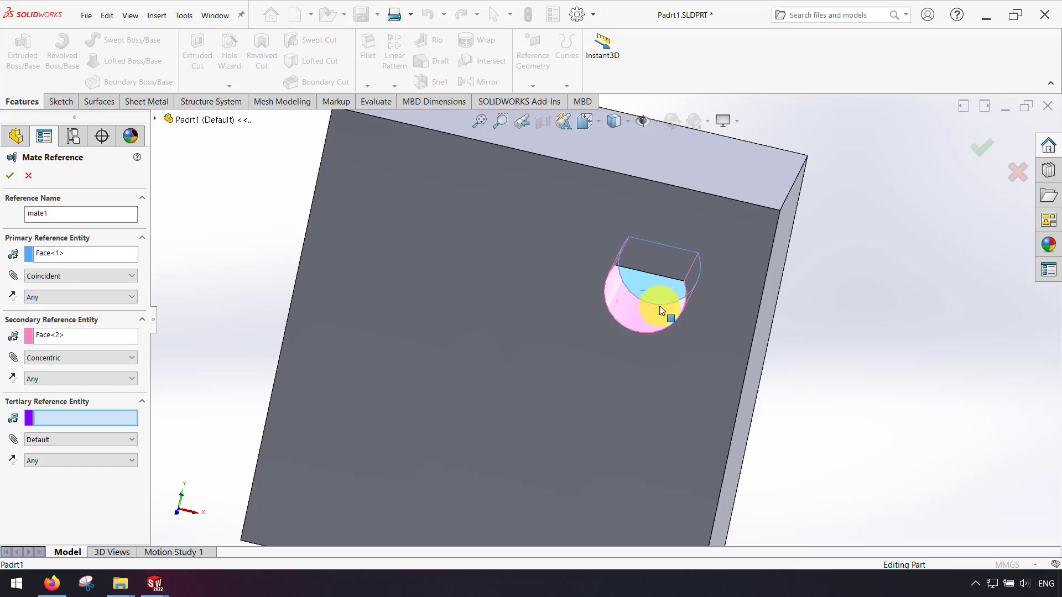
middle_click_drag(662, 311, 576, 289)
left_click(482, 287)
left_click(99, 441)
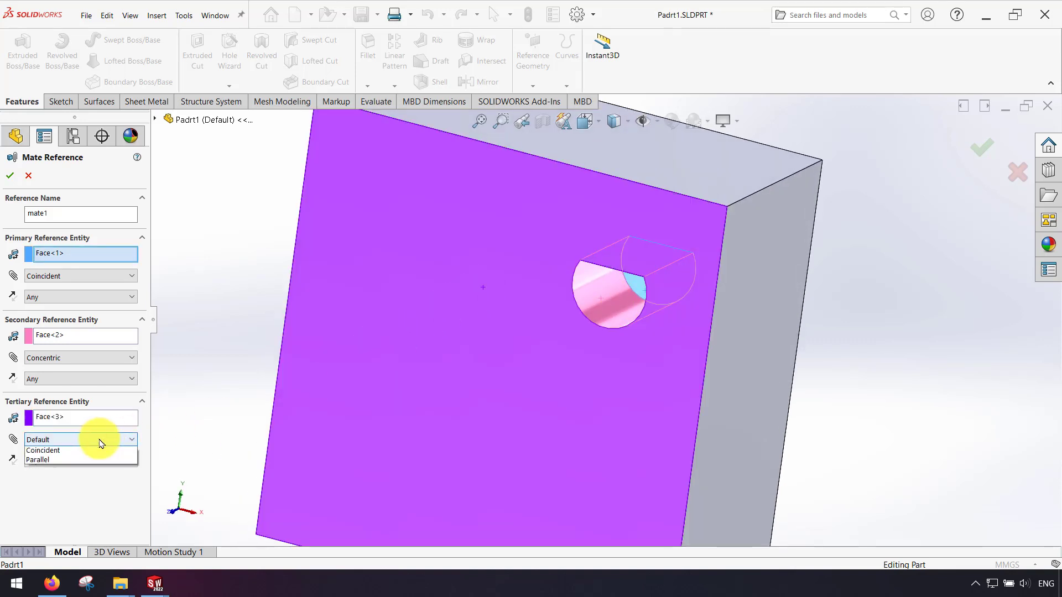
left_click(38, 471)
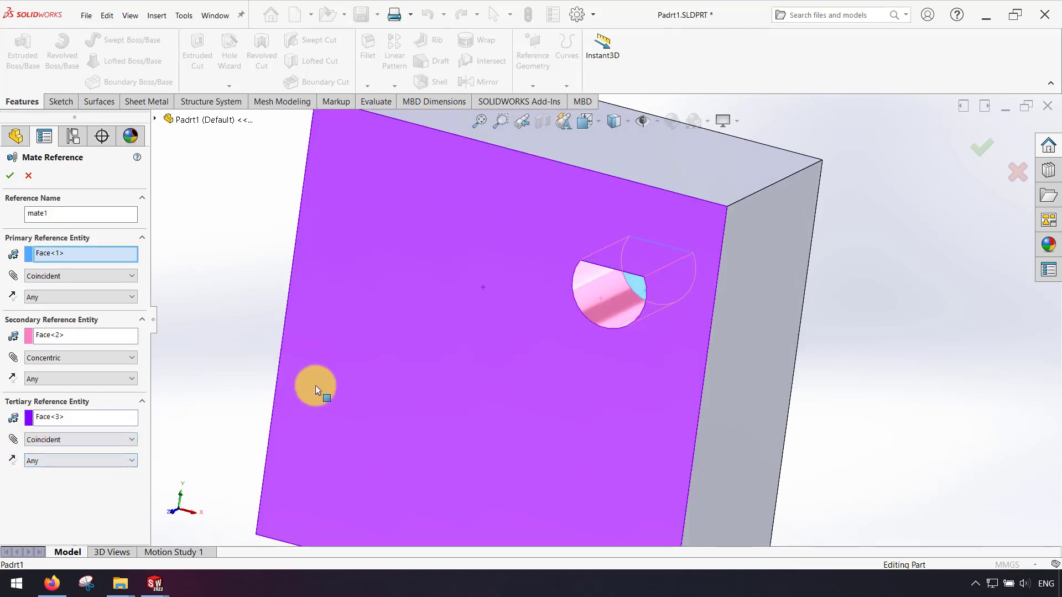
scroll(553, 334, "up", 6)
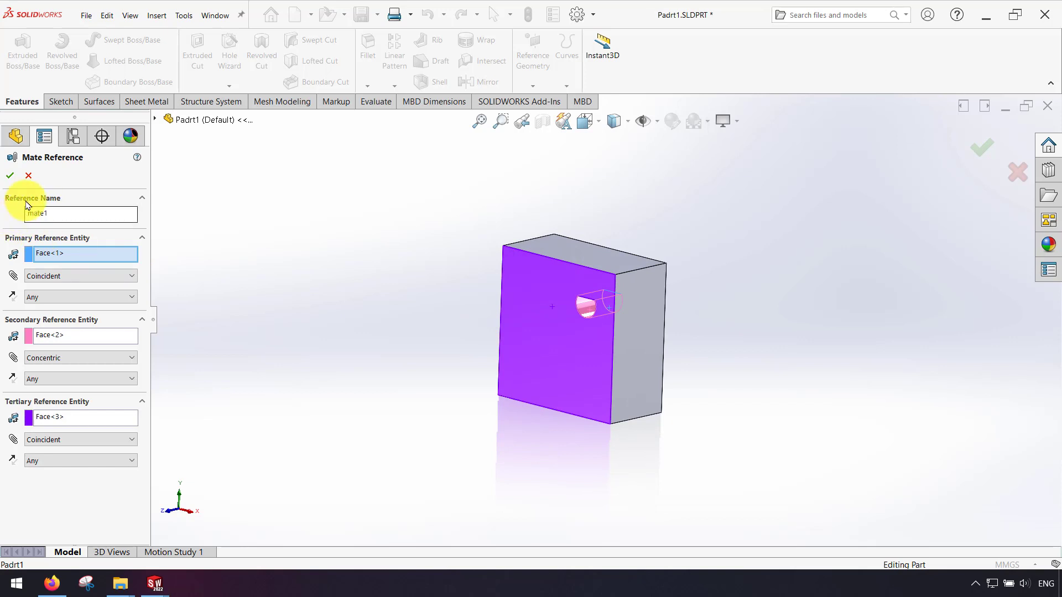
left_click(10, 176)
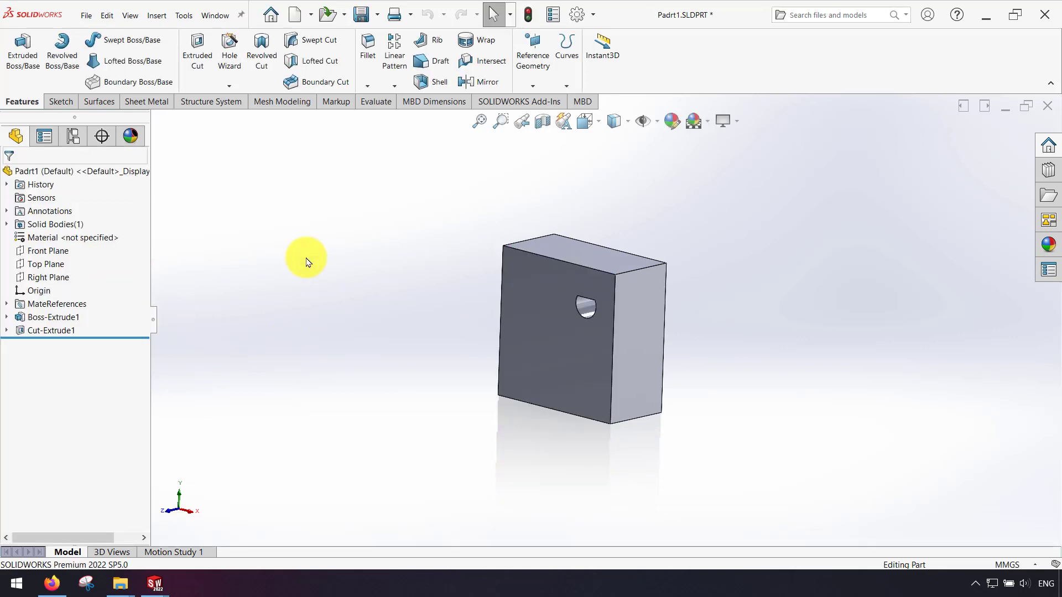
- Save Padrt1 and make a new assembly, Assem1, with the block placed as its first component
left_click(86, 15)
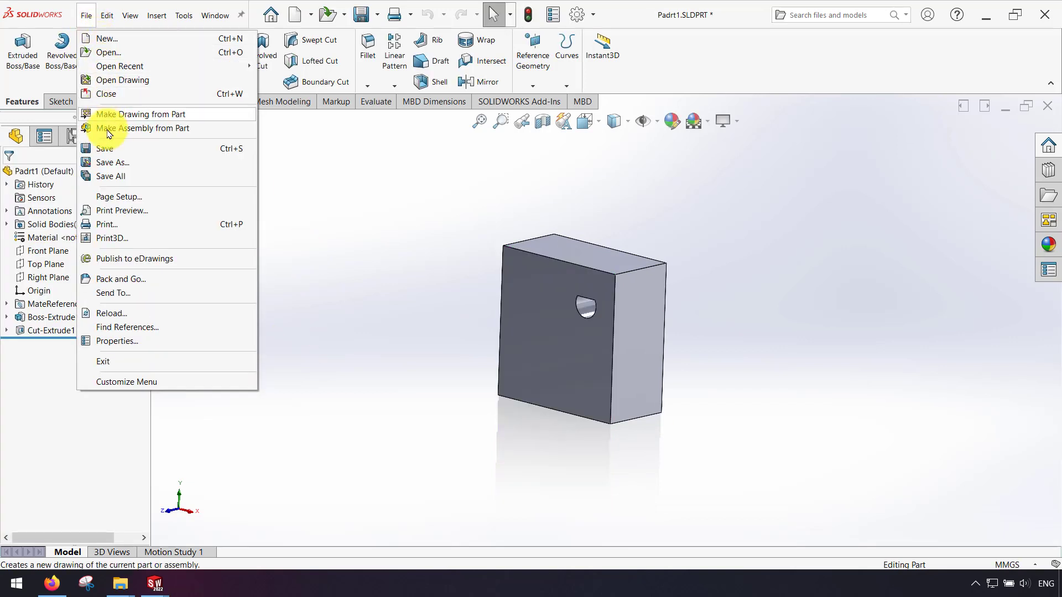
left_click(106, 148)
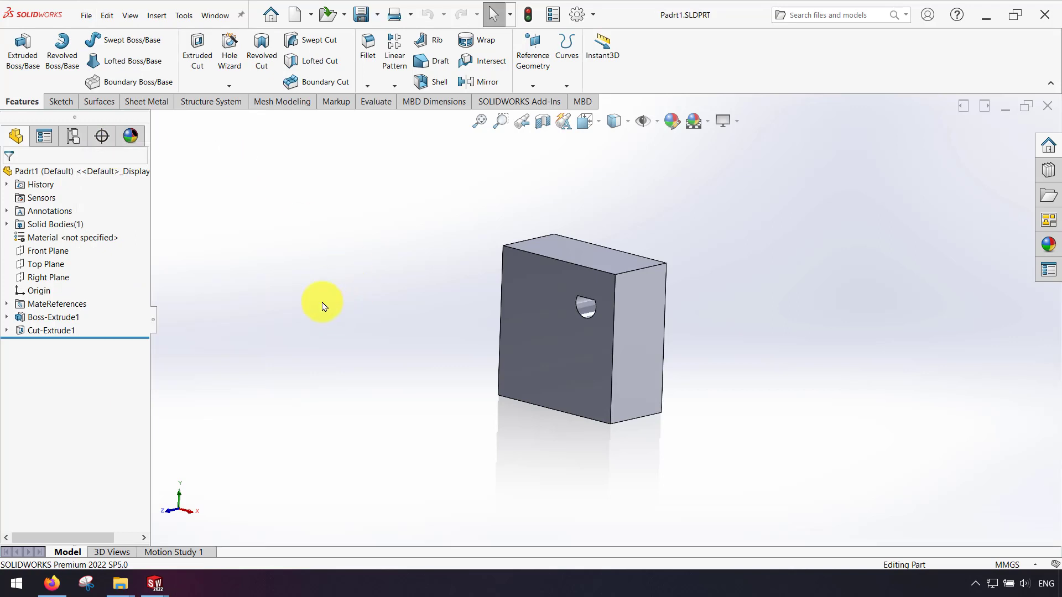
left_click(87, 16)
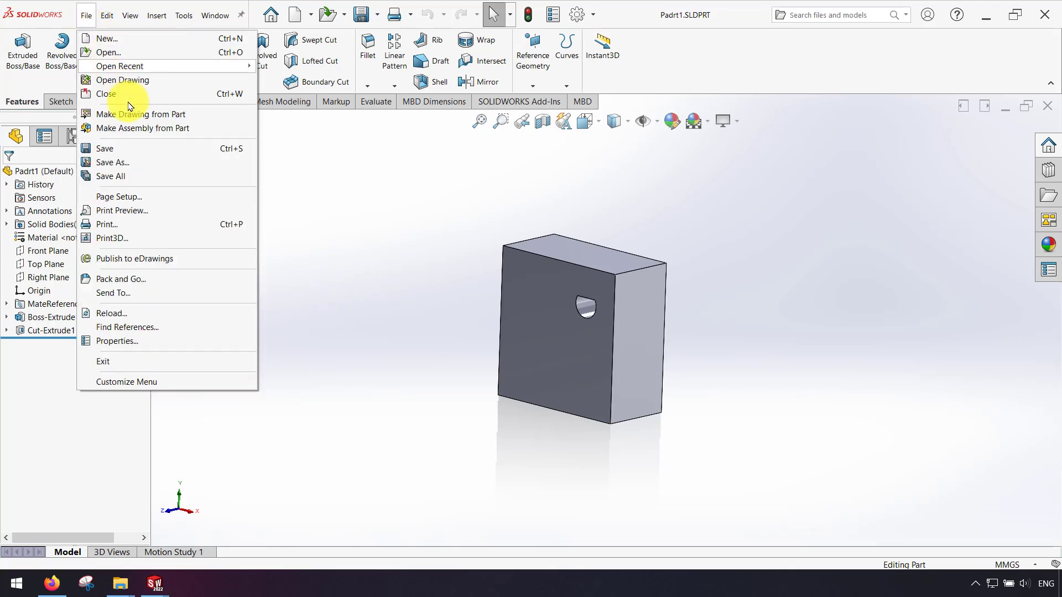
left_click(121, 131)
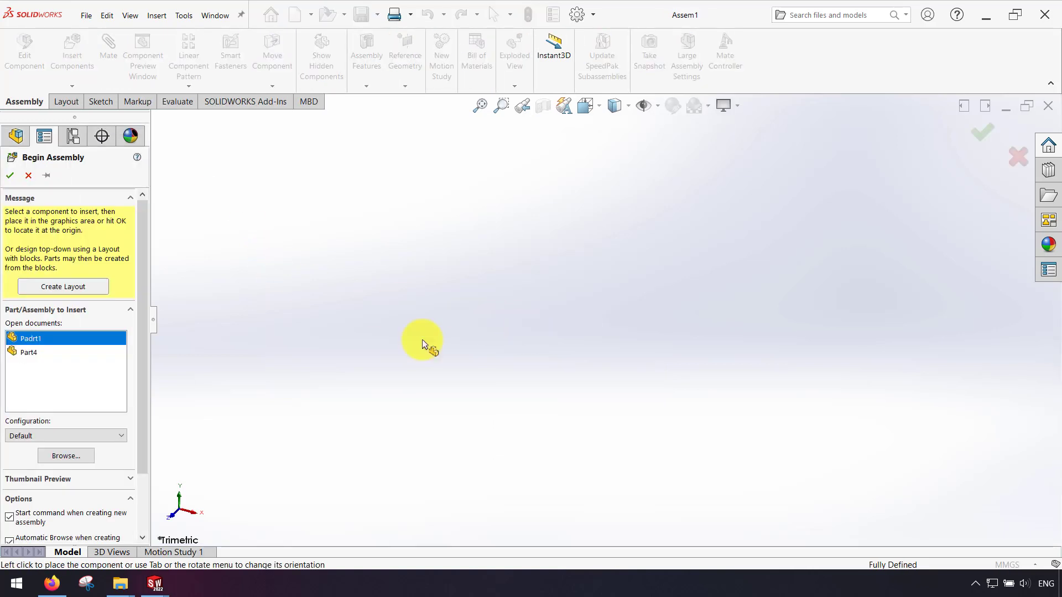
left_click(28, 338)
left_click(61, 340)
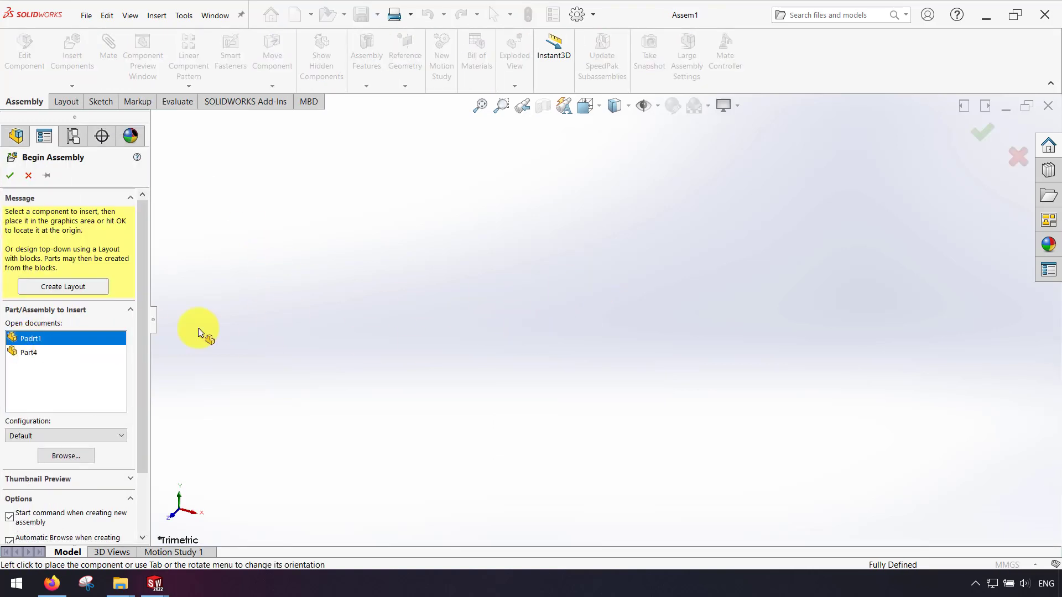
left_click(587, 436)
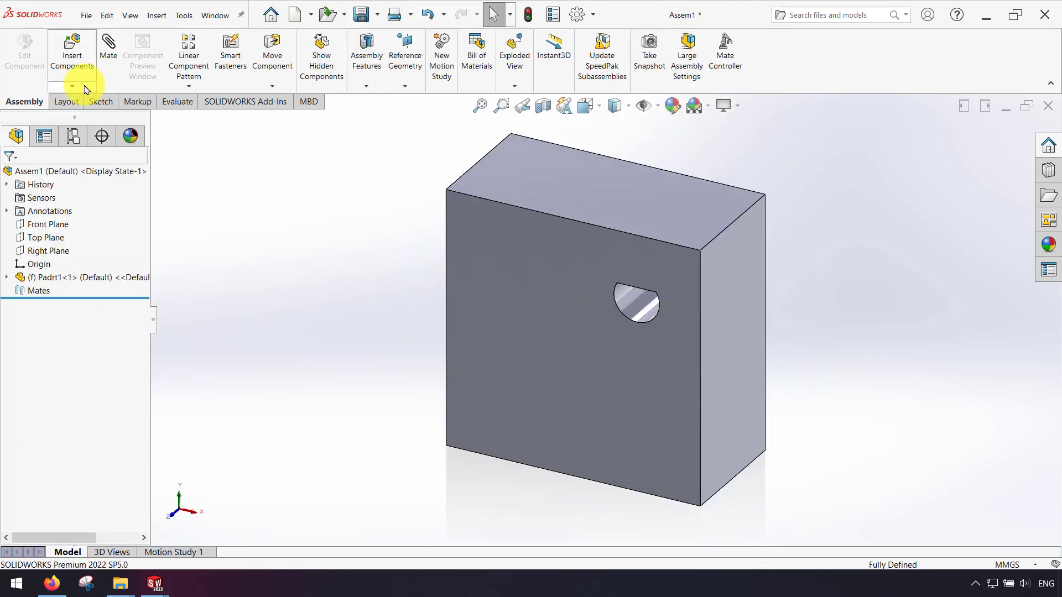
- Insert Part4 from the open documents and drop it into the block's hole so it auto-mates
left_click(72, 55)
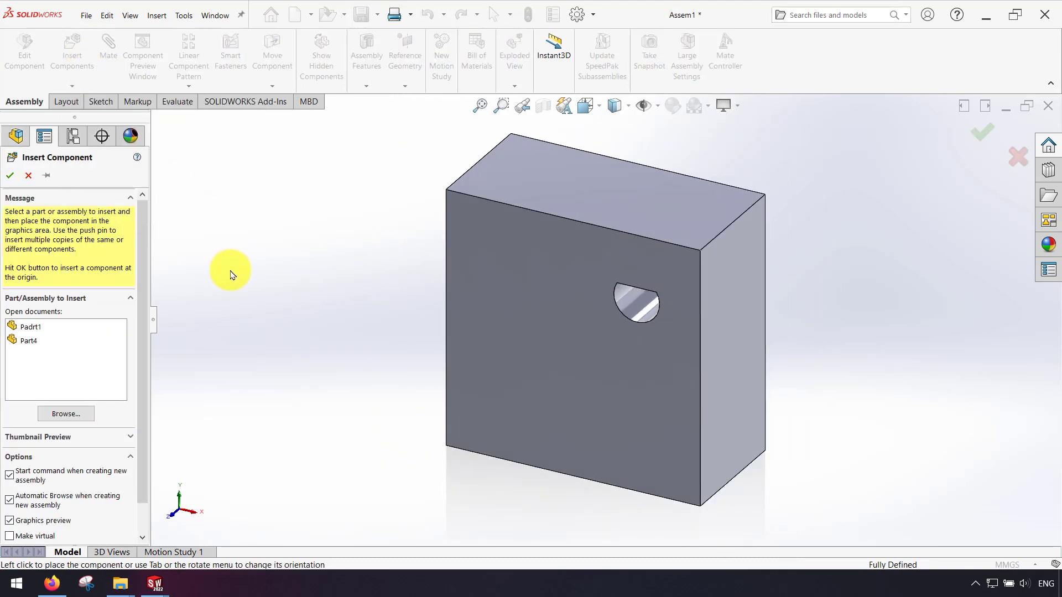
left_click(26, 340)
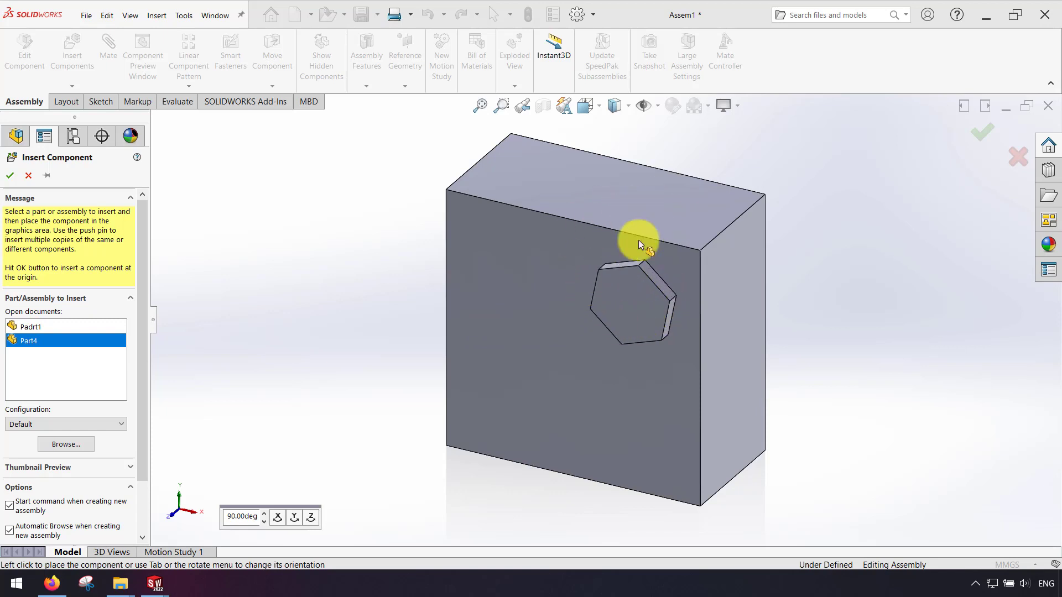
middle_click_drag(638, 240, 632, 273)
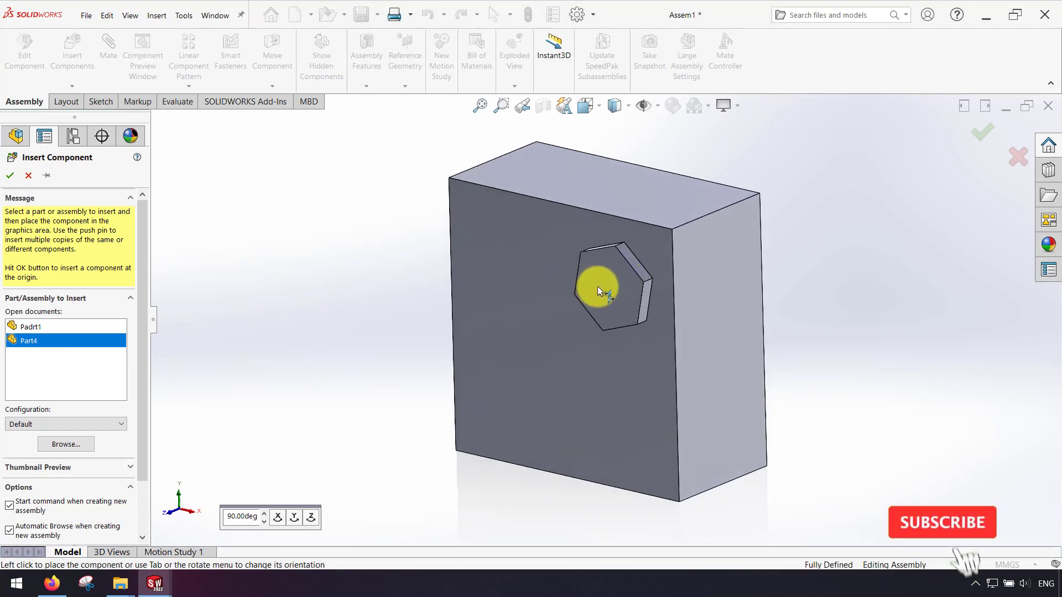
left_click(663, 288)
middle_click_drag(668, 284, 607, 298)
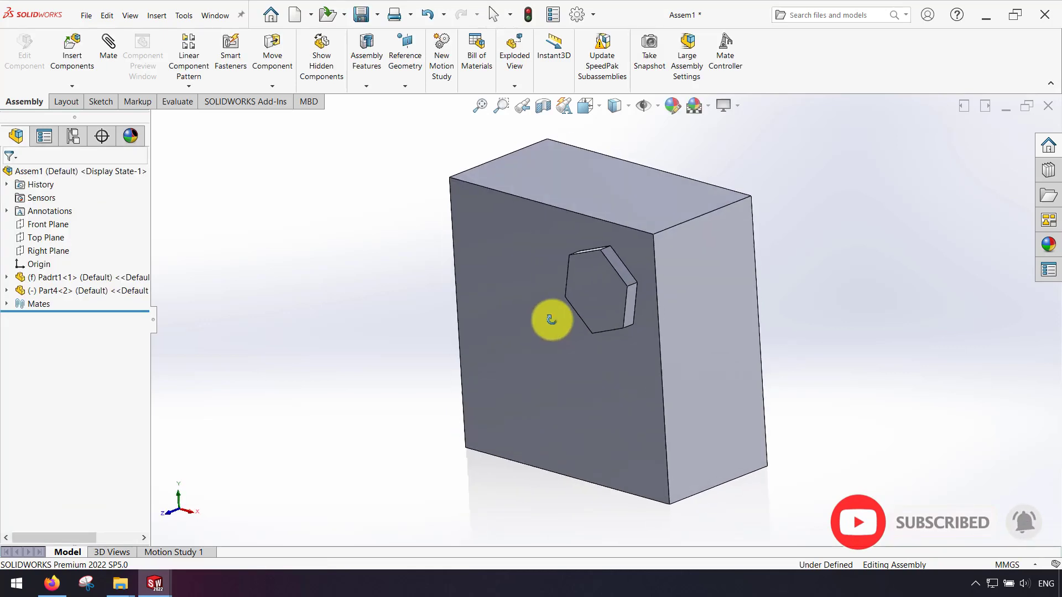
left_click_drag(551, 320, 552, 315)
key("Escape")
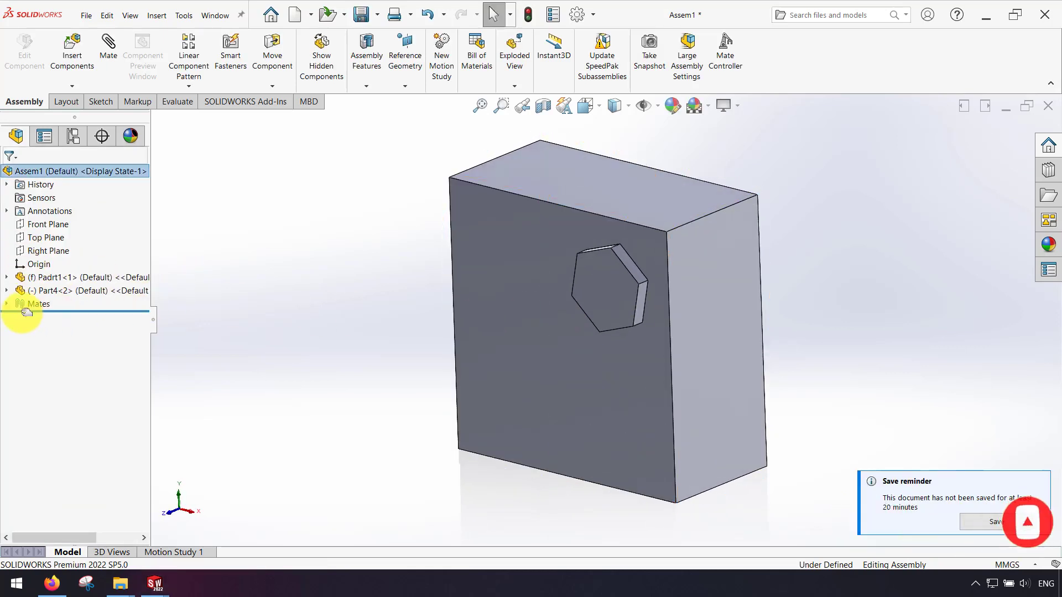
- Expand the Mates folder and highlight Coincident31, Concentric21 and Coincident41 in turn
left_click(7, 304)
left_click(55, 318)
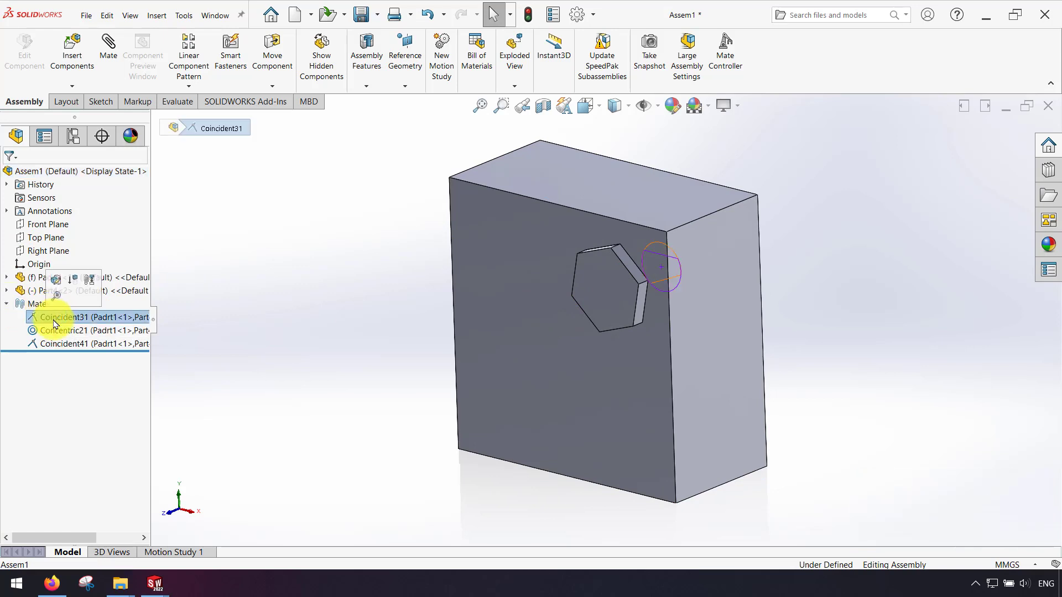
left_click(54, 330)
left_click(63, 344)
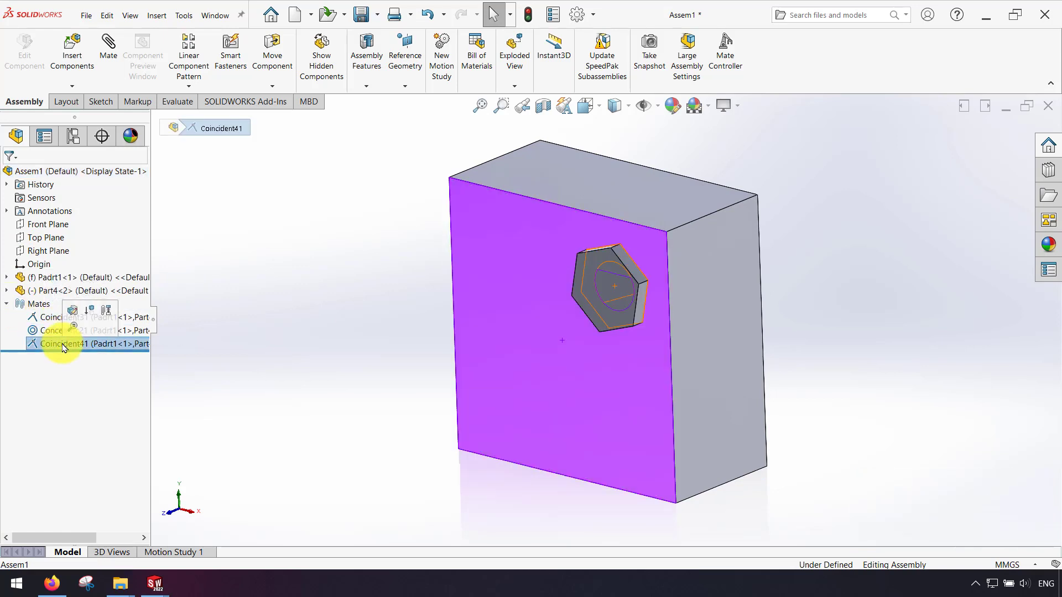
left_click(69, 317)
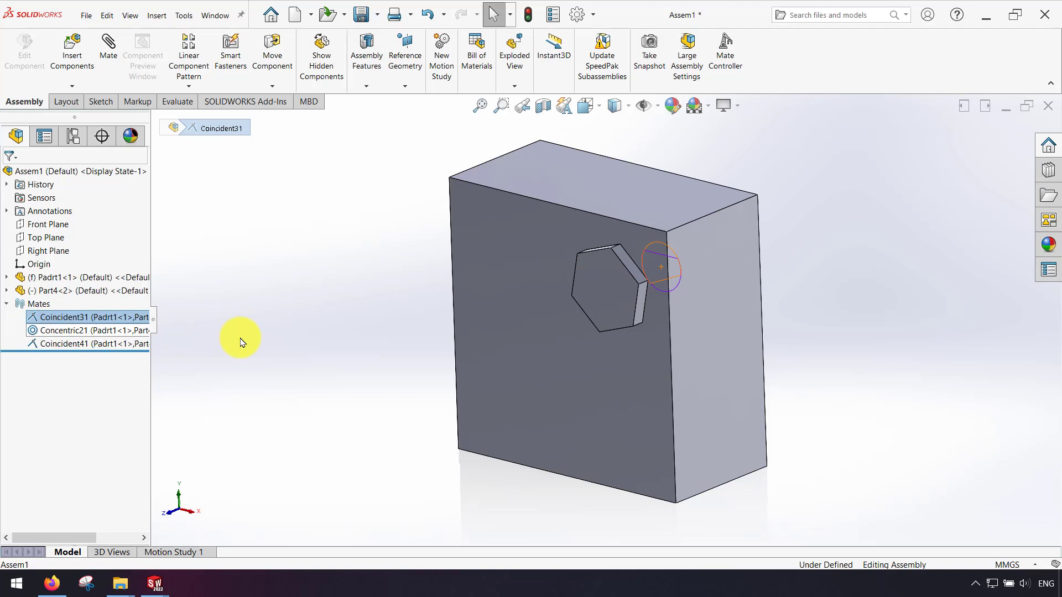
left_click(71, 319)
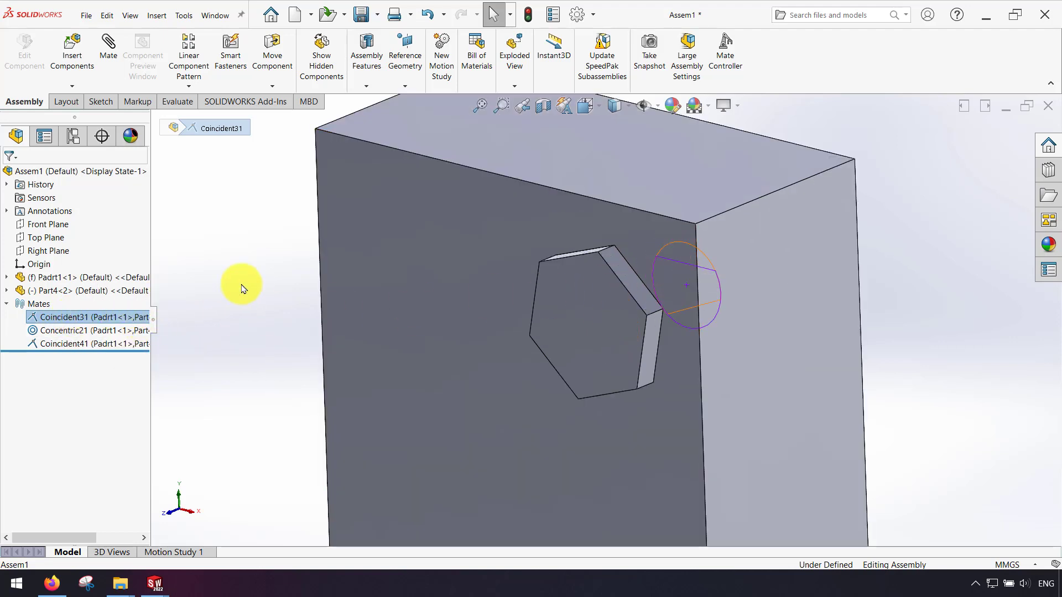
left_click(35, 331)
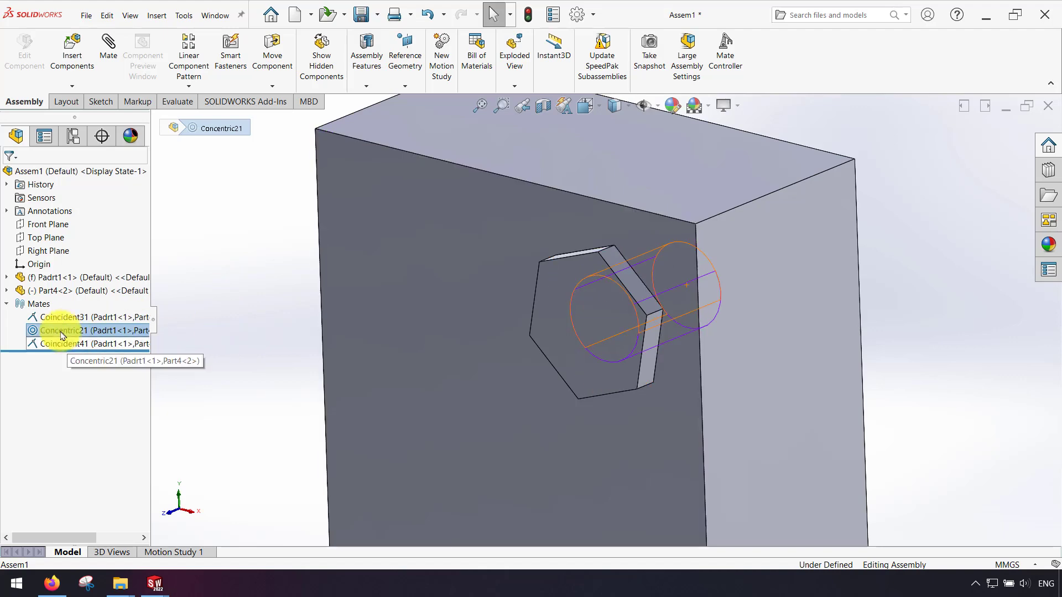
left_click(102, 345)
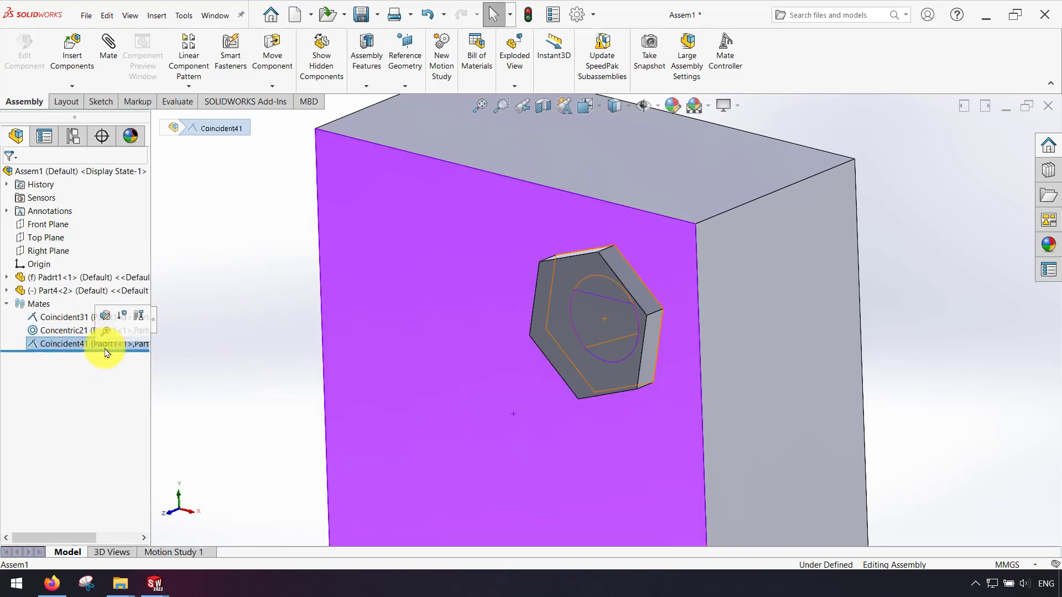
- Orbit the whole assembly toward the purple face to check the mated references
middle_click_drag(369, 349, 706, 289)
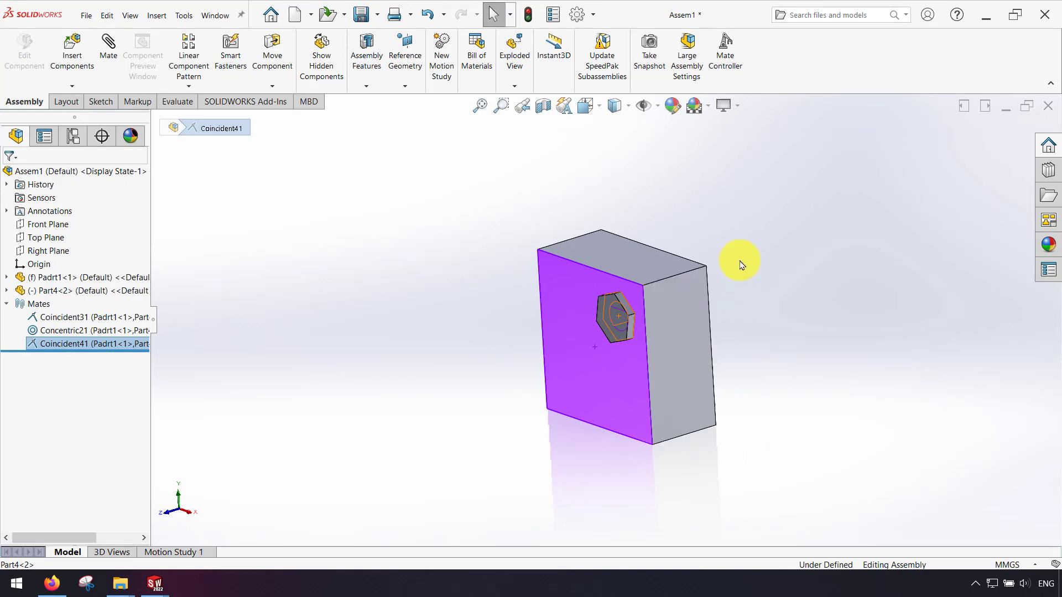
middle_click_drag(723, 297, 482, 220)
middle_click_drag(791, 220, 605, 282)
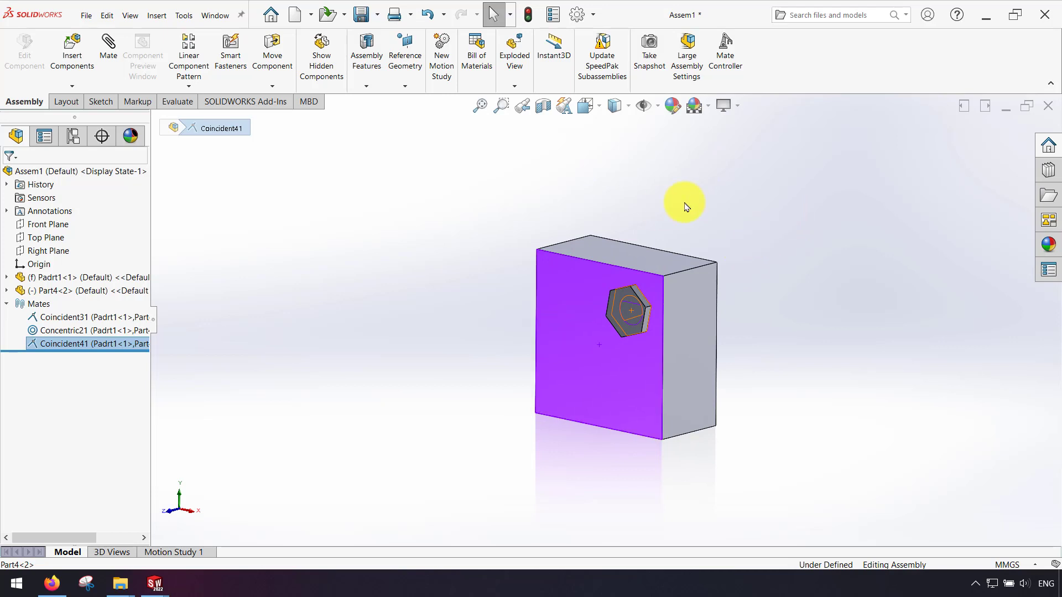
- Expand Part4<2> and its MateReferences folder to show mate1-<1>
left_click(7, 290)
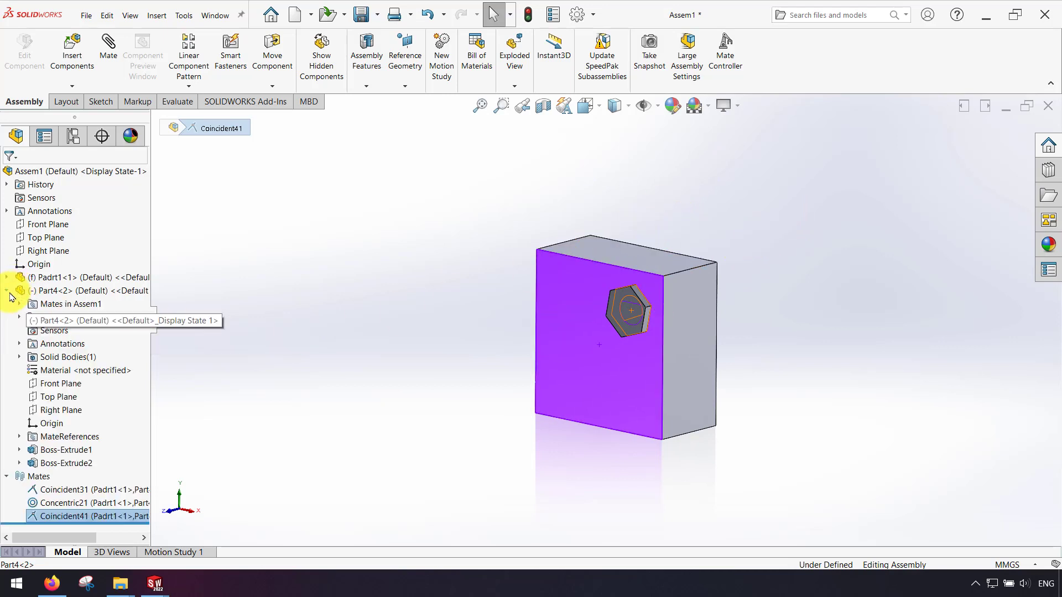
left_click(20, 437)
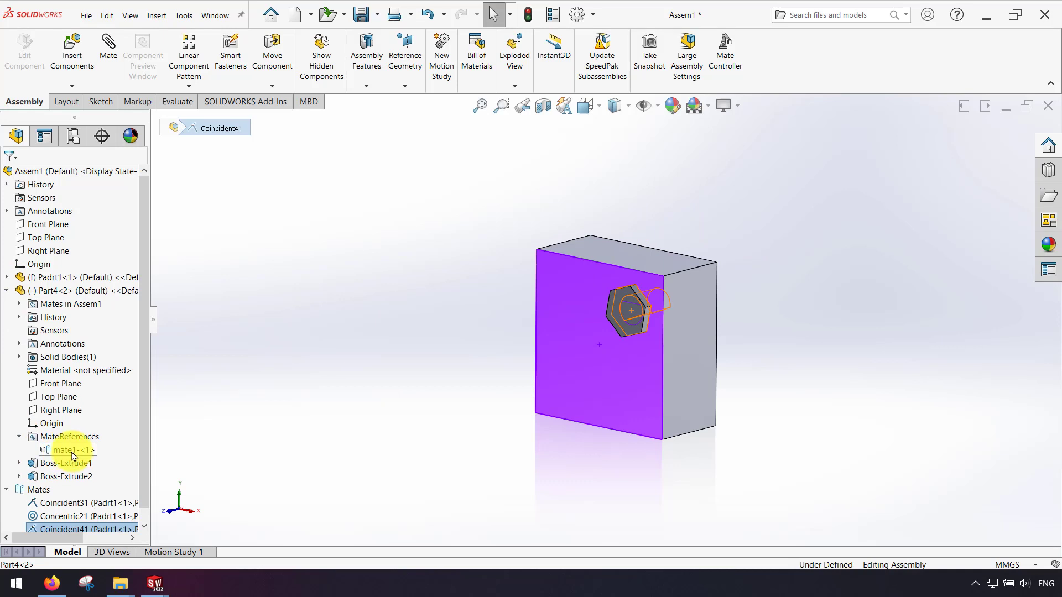